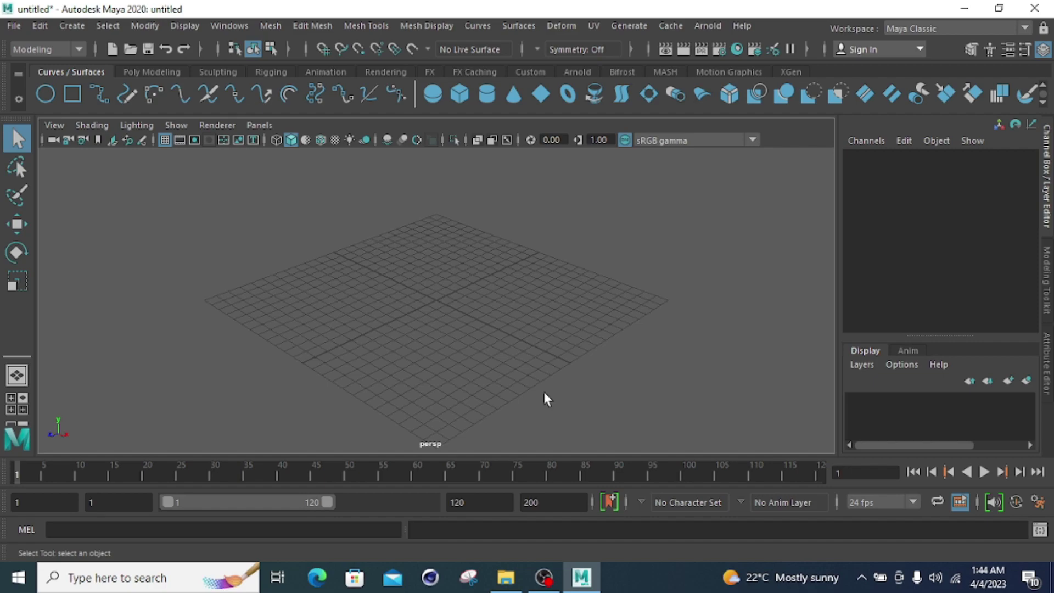
Create an icosahedron Platonic Solid at the origin, frame it, and expand its polyPlatonic1 inputs
left_click(71, 26)
mouse_move(132, 81)
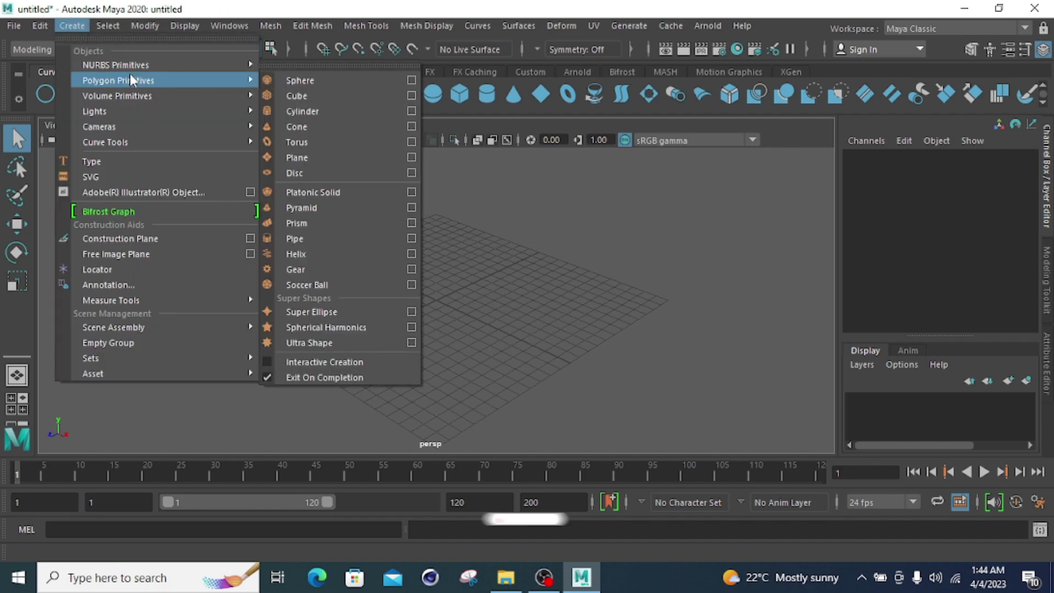
left_click(302, 192)
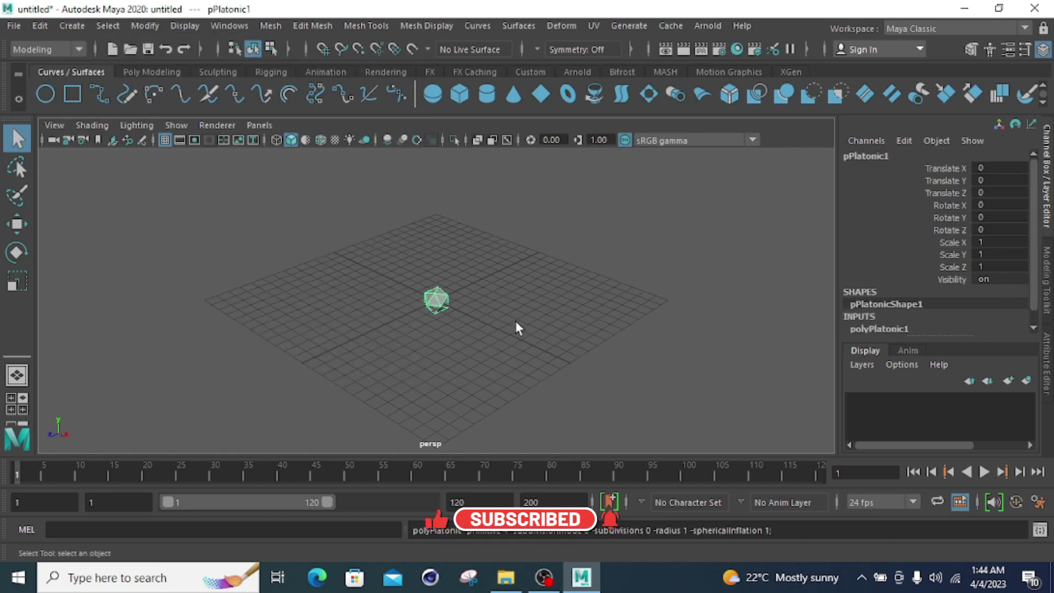
key("f")
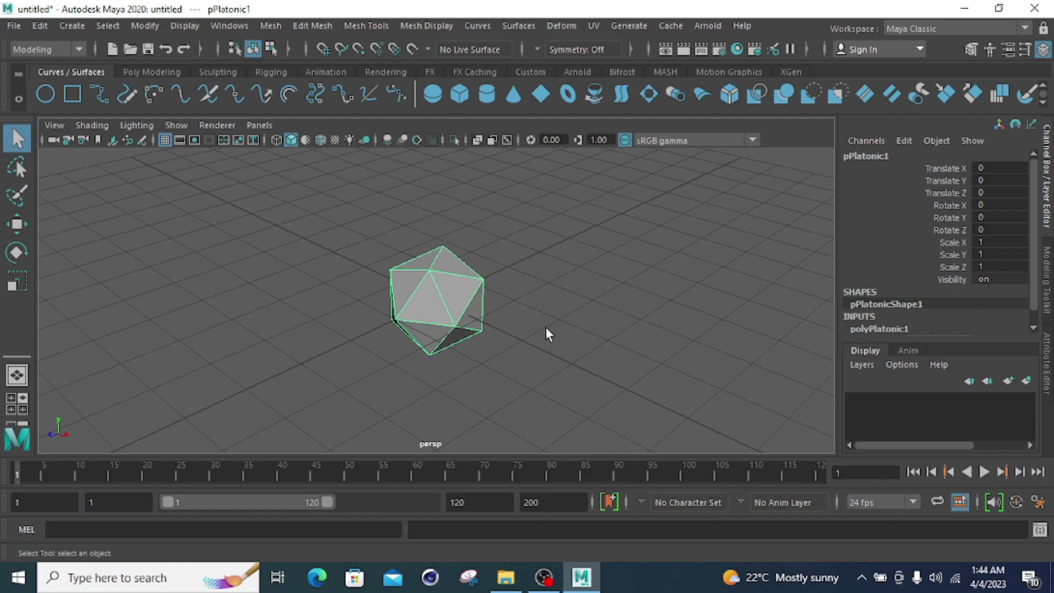
scroll(912, 328, "down", 1)
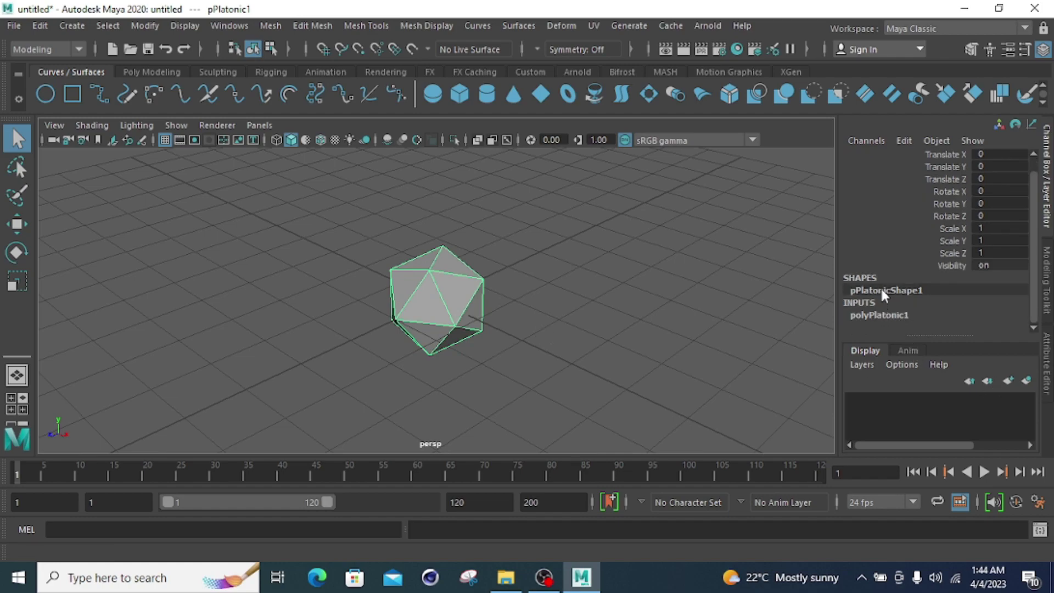
left_click(887, 316)
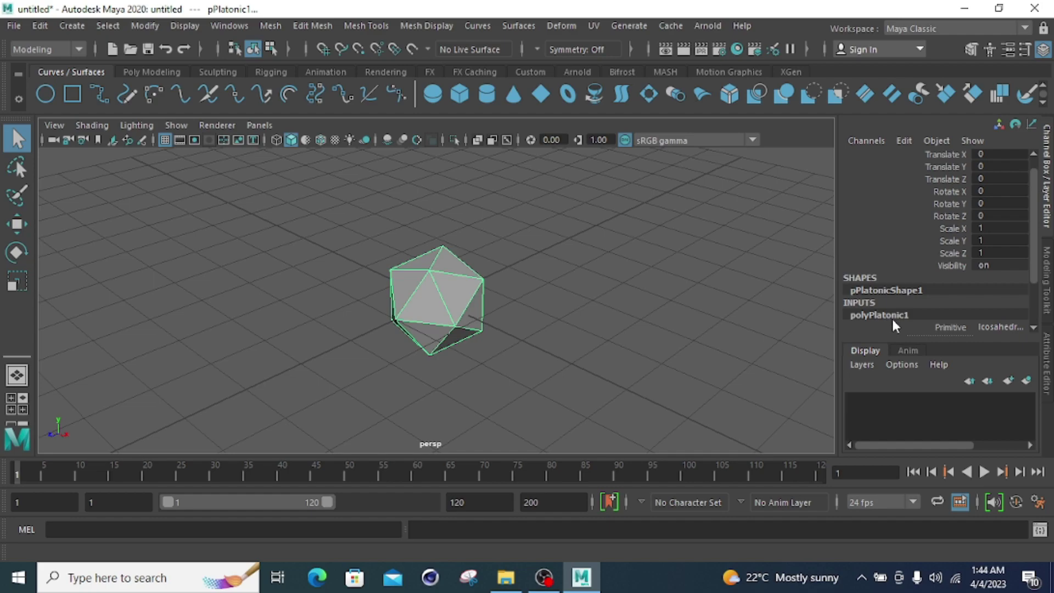
scroll(892, 320, "down", 4)
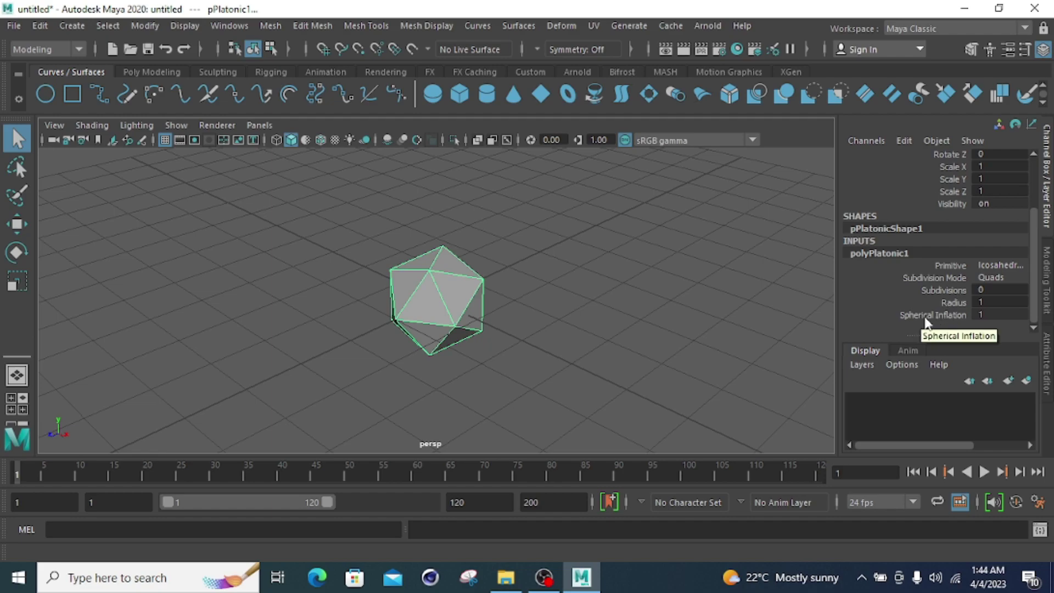
Set the icosahedron's Subdivisions to 1 and Radius to 2
double_click(987, 291)
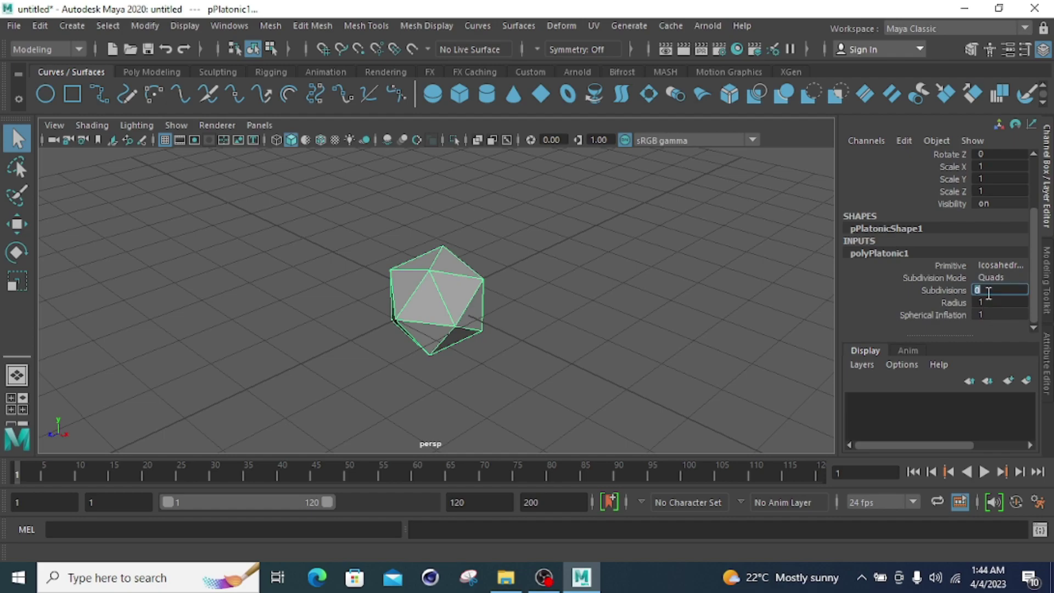
type("1")
key("Return")
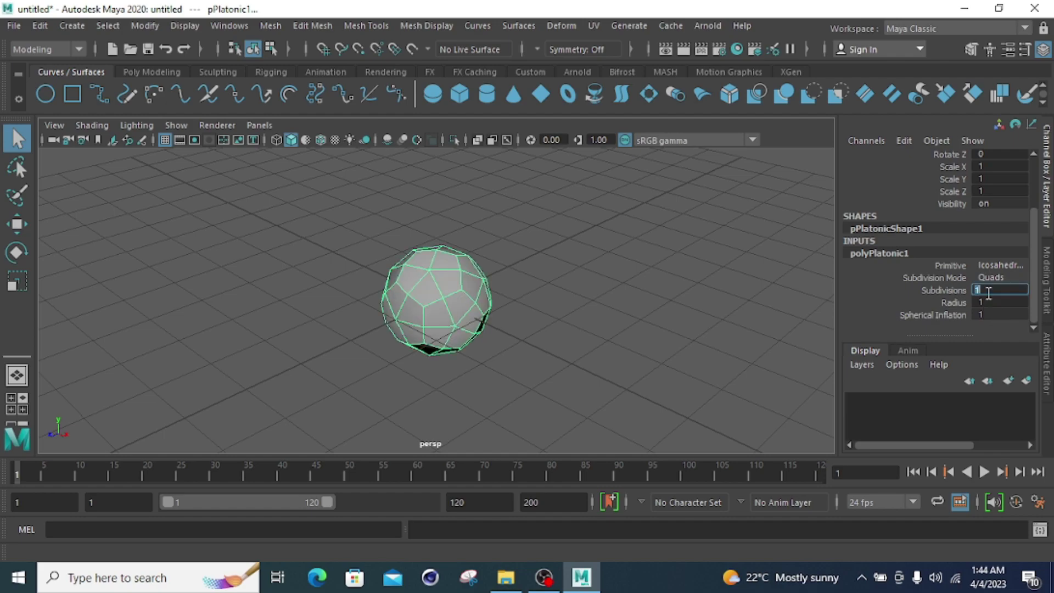
double_click(990, 303)
type("2")
key("Return")
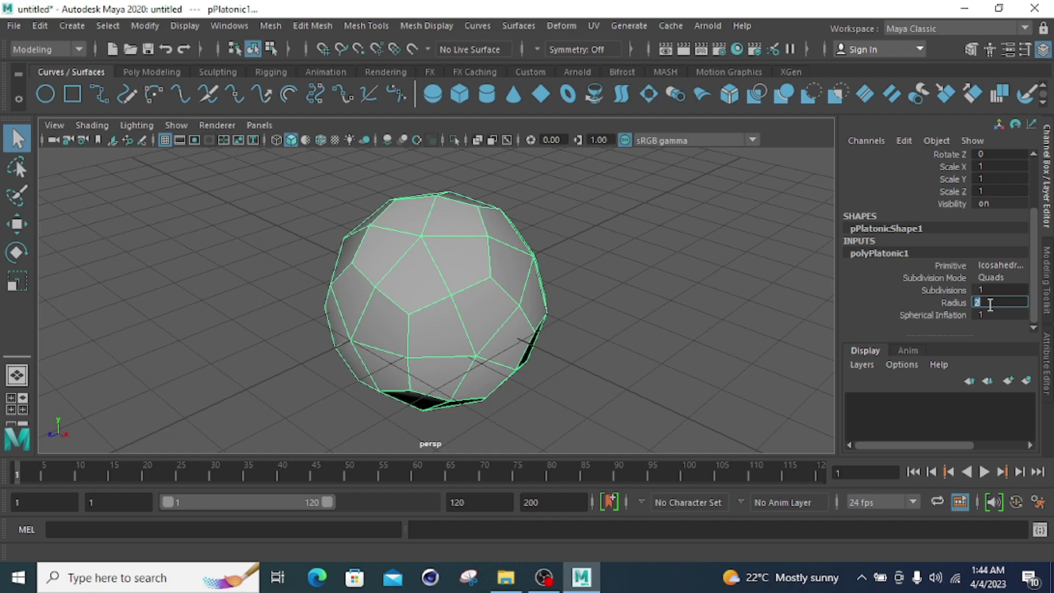
Try Spherical Inflation values 2, 3, 1 and 2, settle on 3, then reselect the solid
double_click(994, 316)
type("2")
key("Return")
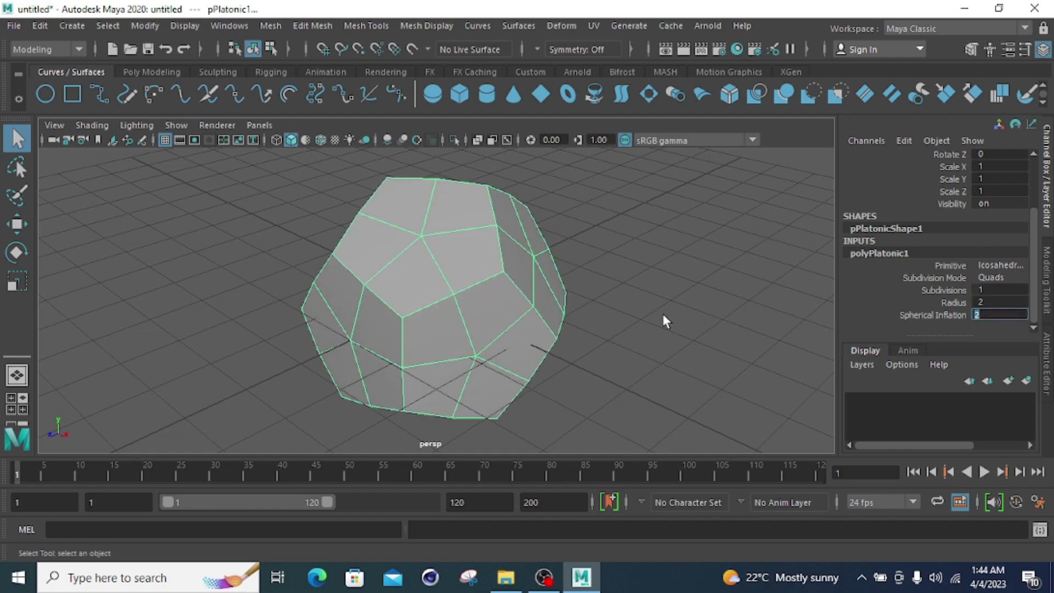
type("3")
key("Return")
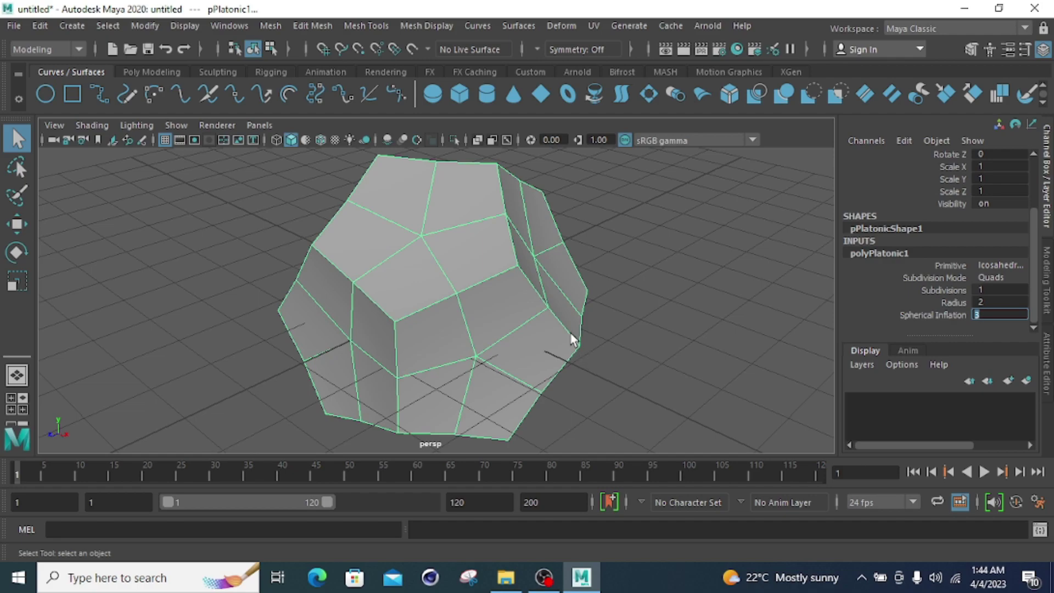
type("1")
key("Return")
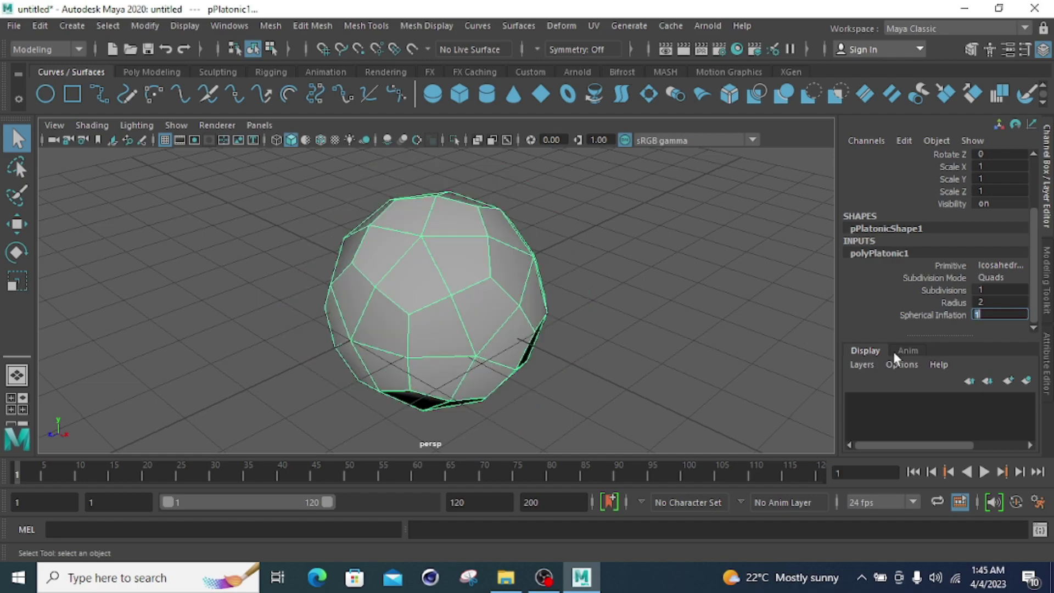
type("2")
key("Return")
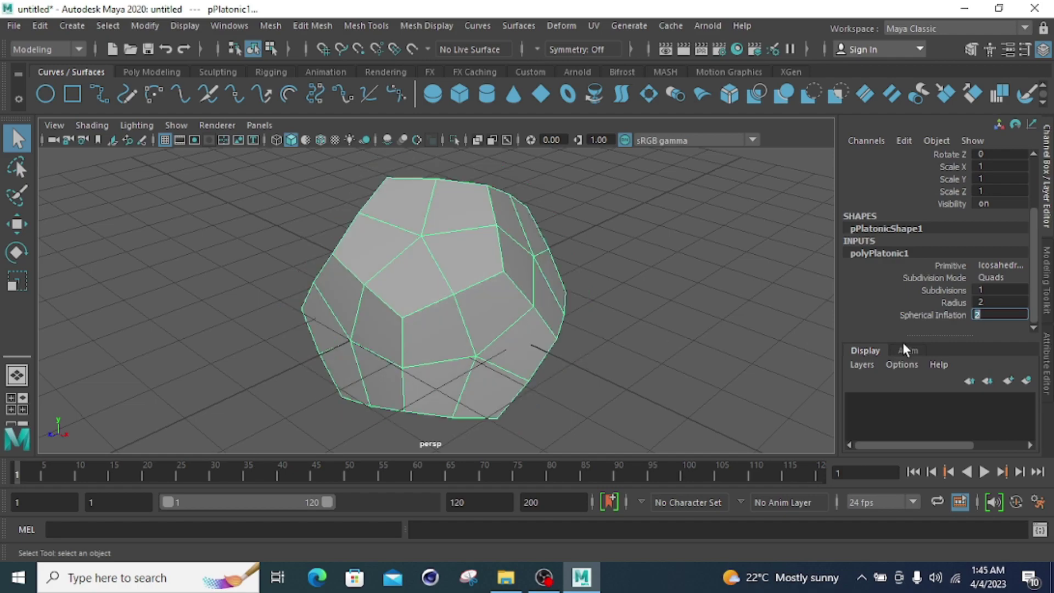
type("3")
key("Return")
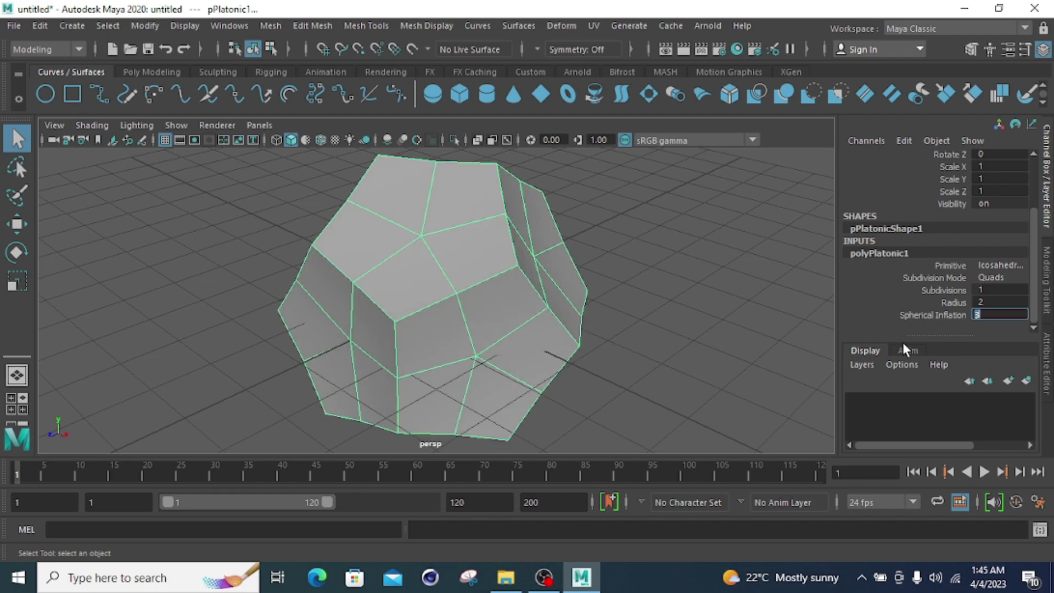
scroll(612, 268, "down", 3)
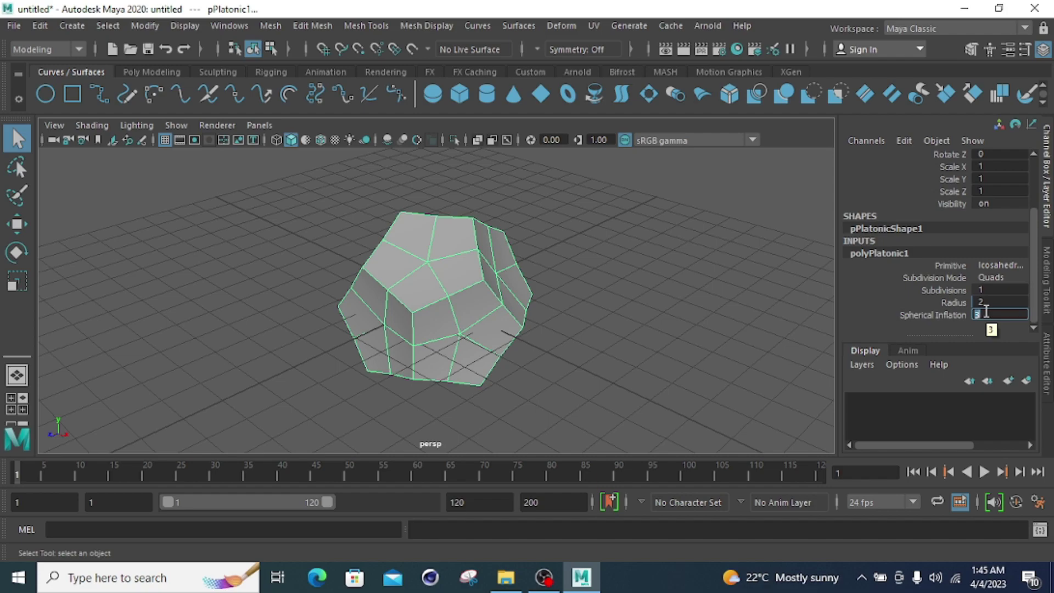
left_click_drag(661, 202, 294, 391)
Delete the icosahedron, create a Pyramid at the origin, and expand its polyPyramid1 inputs
key("Delete")
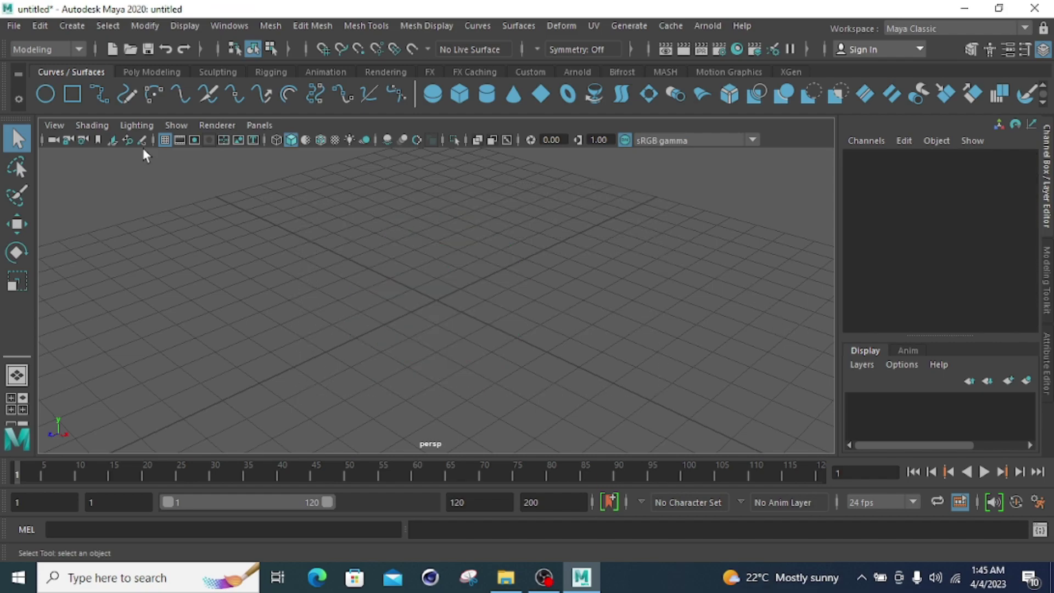
left_click(71, 25)
mouse_move(116, 99)
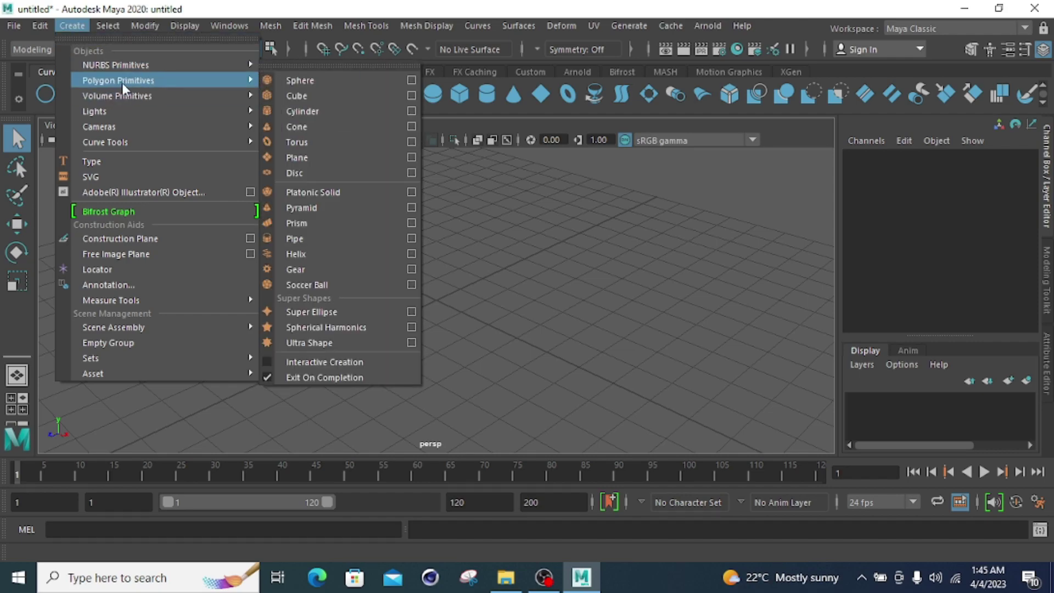
left_click(341, 209)
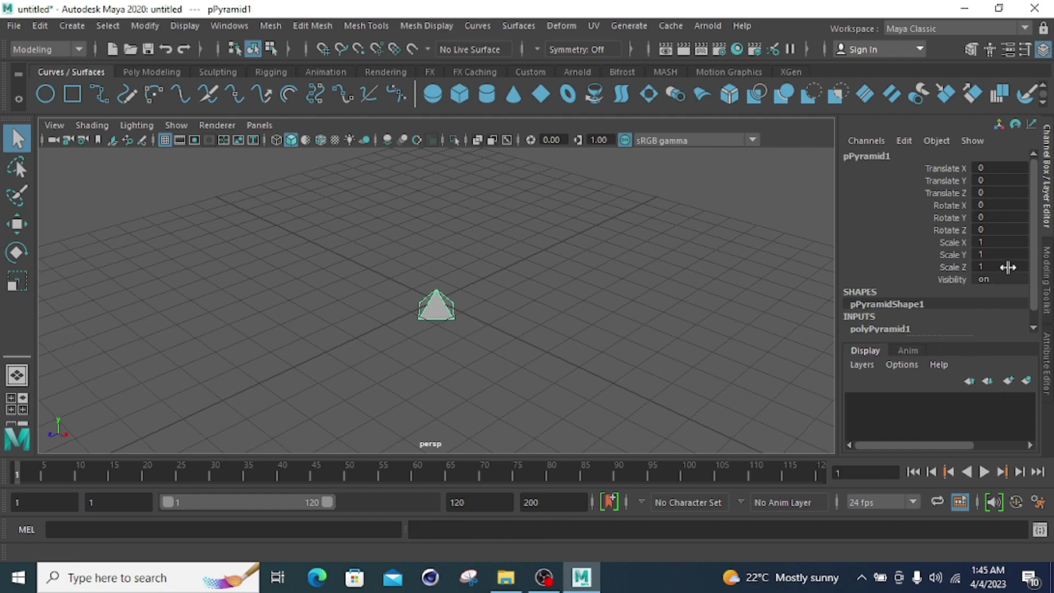
left_click(1032, 327)
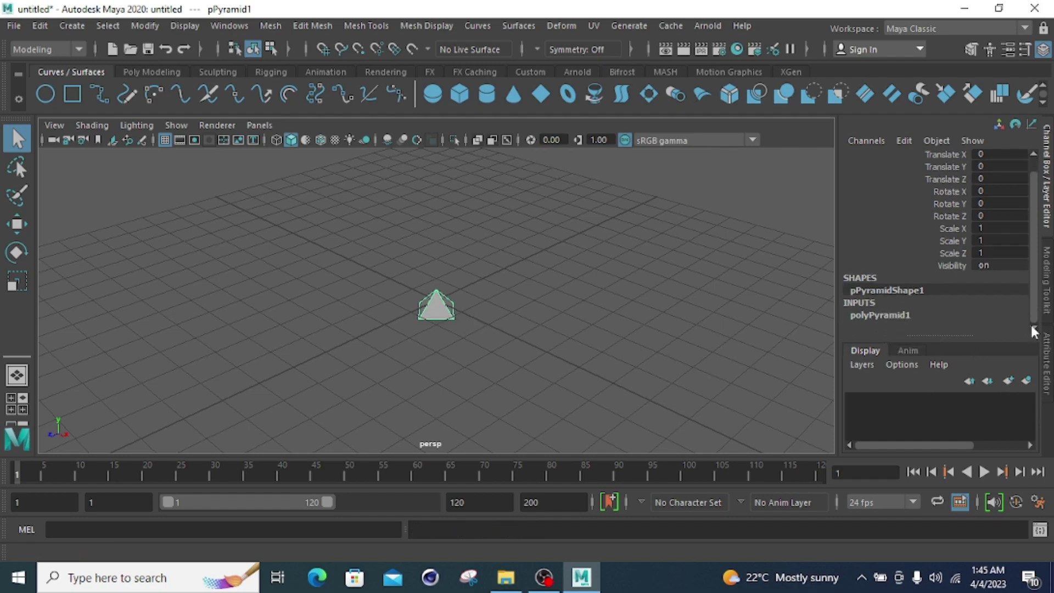
left_click(889, 314)
scroll(908, 299, "down", 2)
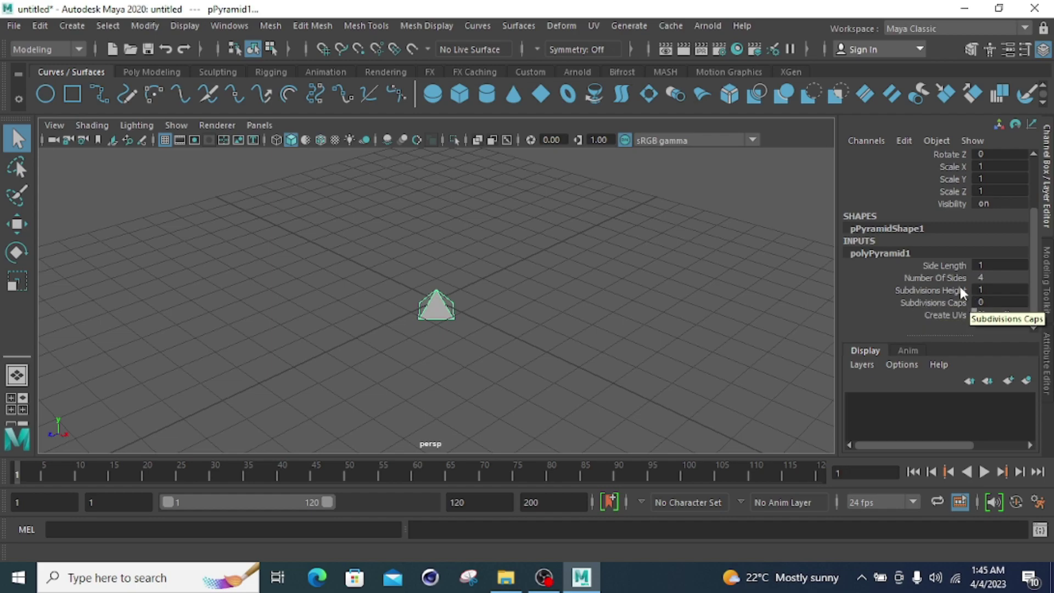
In polyPyramid1, set Side Length 5, Subdivisions Height 5 and Subdivisions Caps 3
double_click(980, 265)
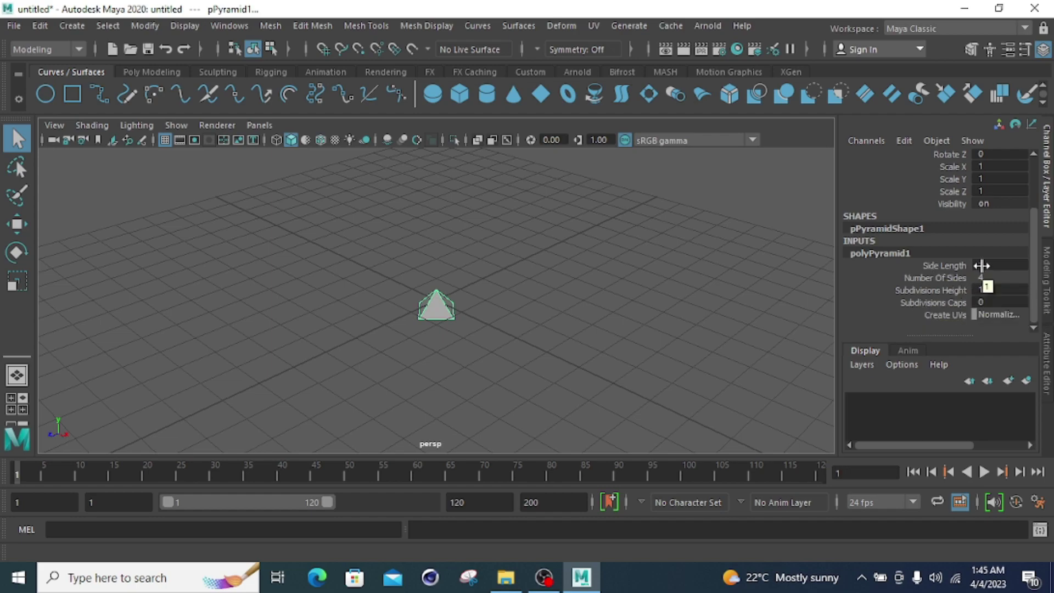
type("5")
key("Return")
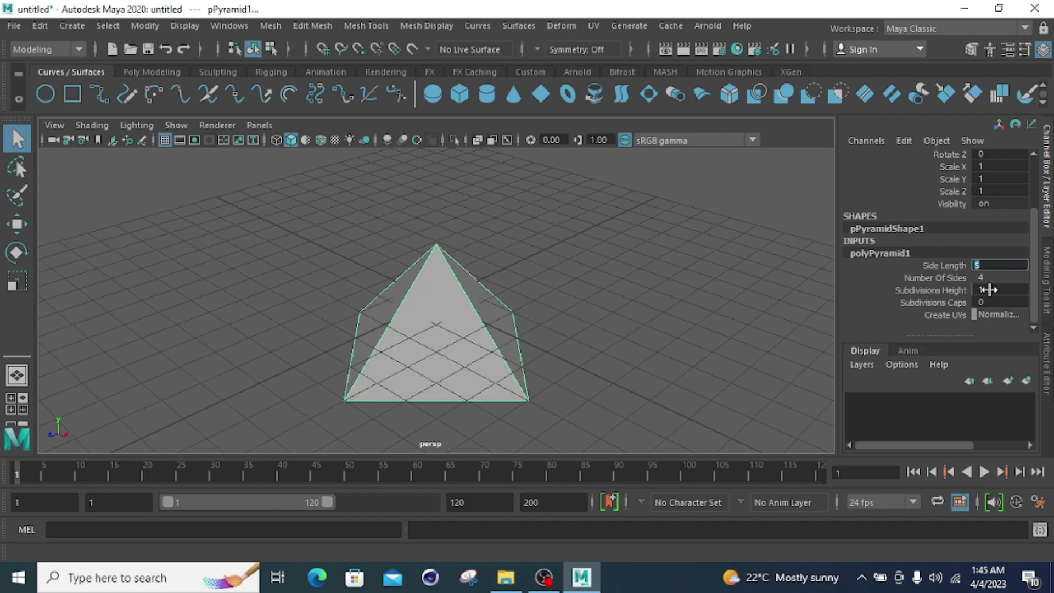
double_click(994, 291)
type("5")
key("Return")
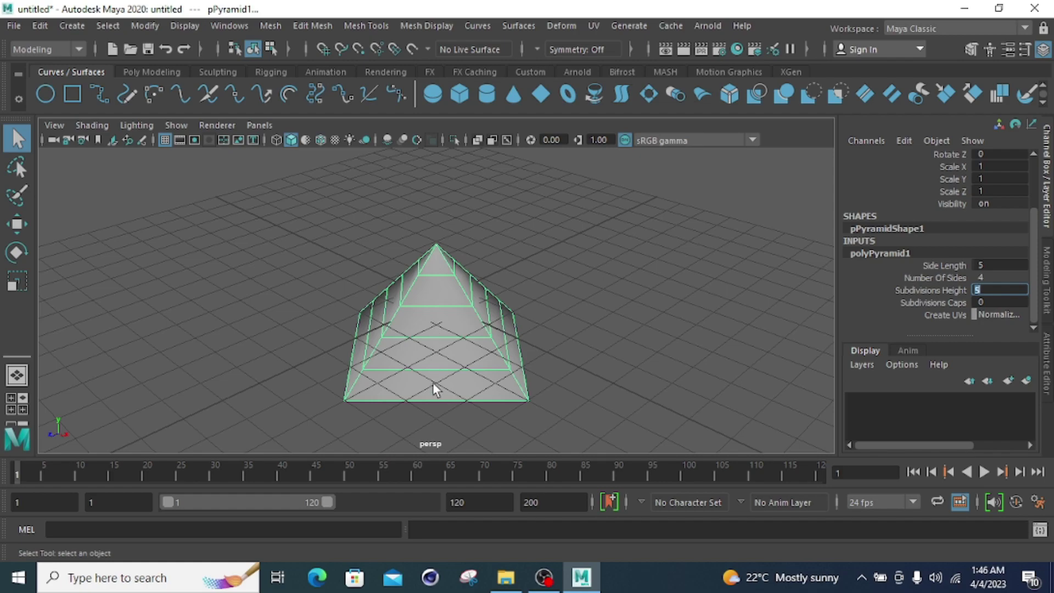
left_click(991, 301)
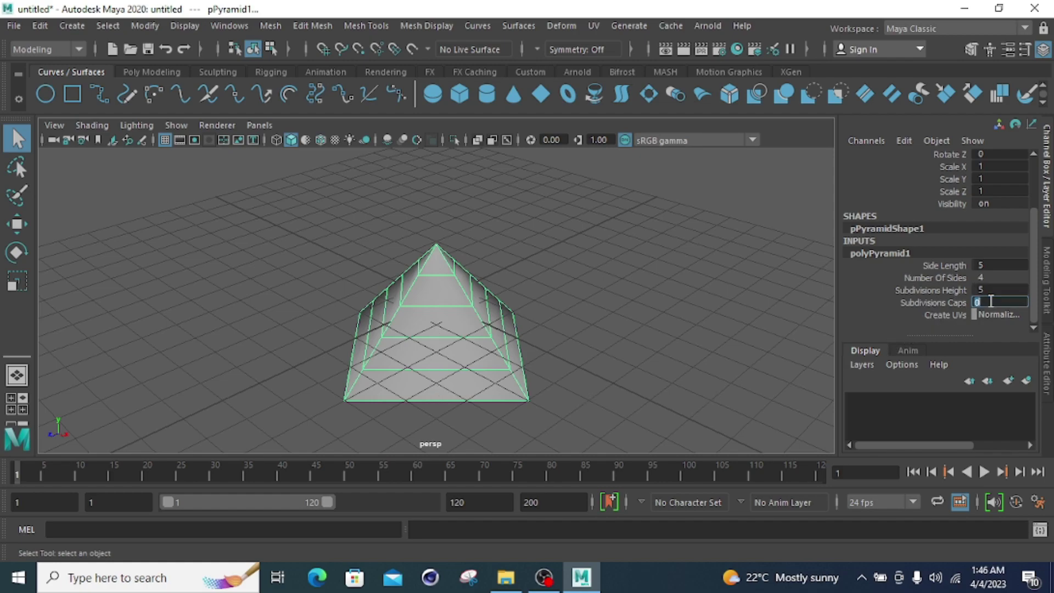
type("3")
key("Return")
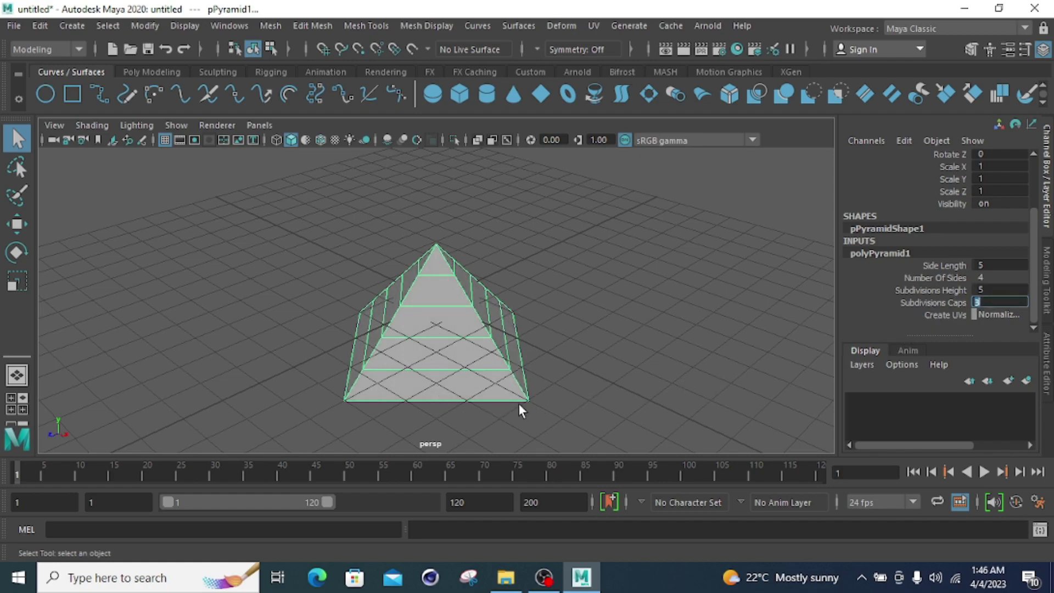
Tumble the pyramid to a flatter tilt with the Rotate tool
left_click(17, 252)
left_click_drag(397, 243, 442, 367)
left_click_drag(439, 233, 456, 344)
left_click(17, 139)
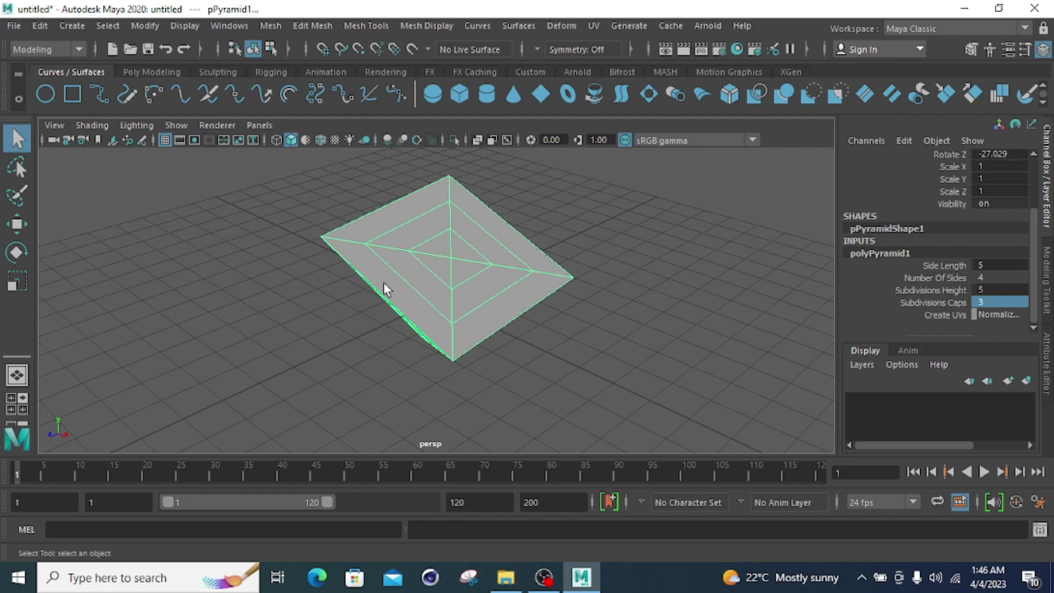
Try Subdivisions Caps values of 1 and 2, then settle on 5
left_click(993, 301)
type("1")
key("Return")
type("2")
key("Return")
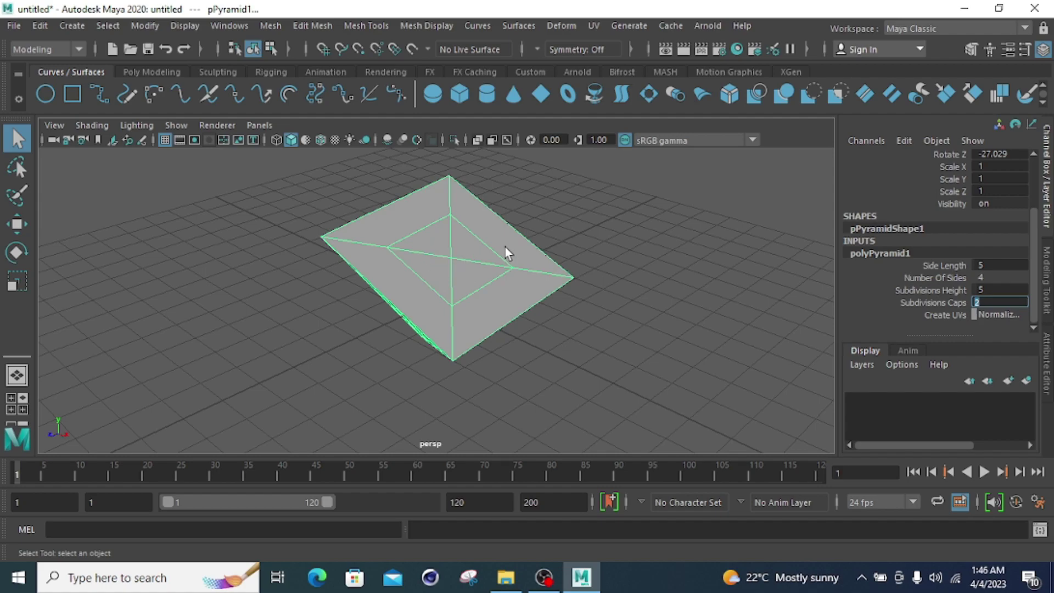
type("5")
key("Return")
Rotate the pyramid onto its side, then deselect it
key("e")
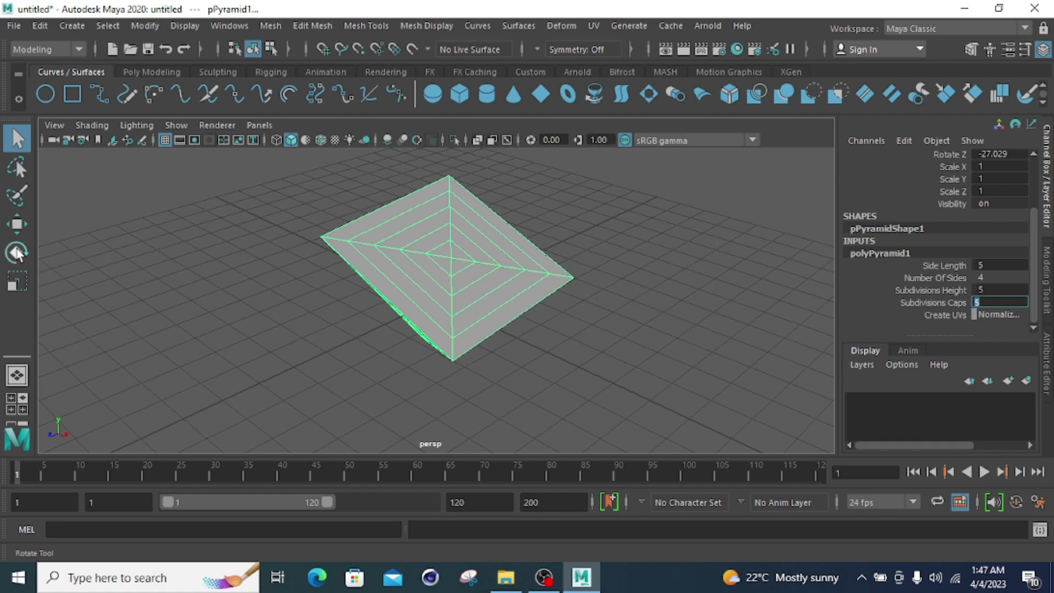
left_click_drag(373, 270, 486, 321)
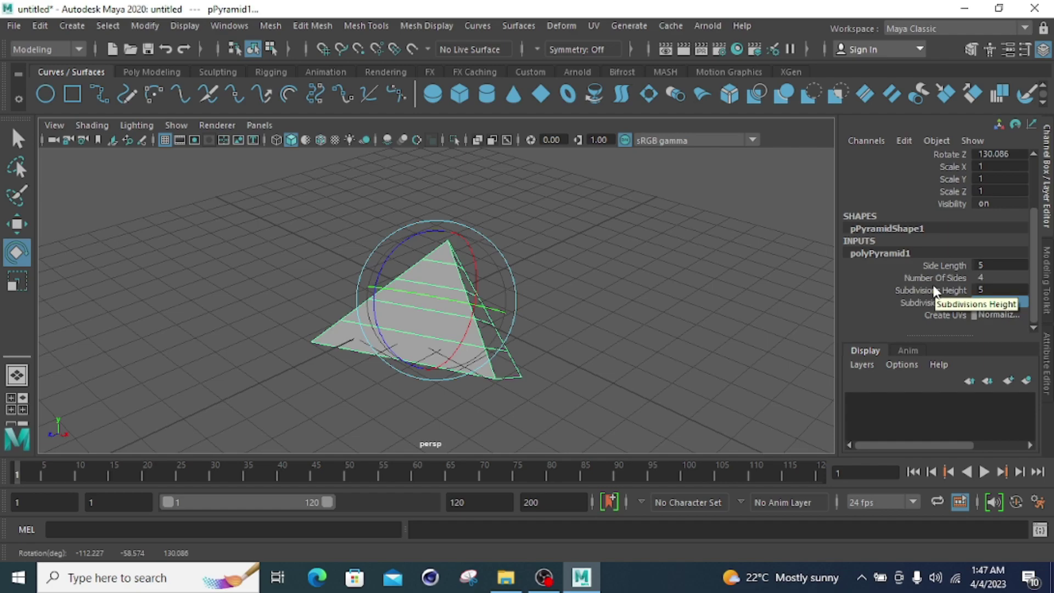
left_click(651, 276)
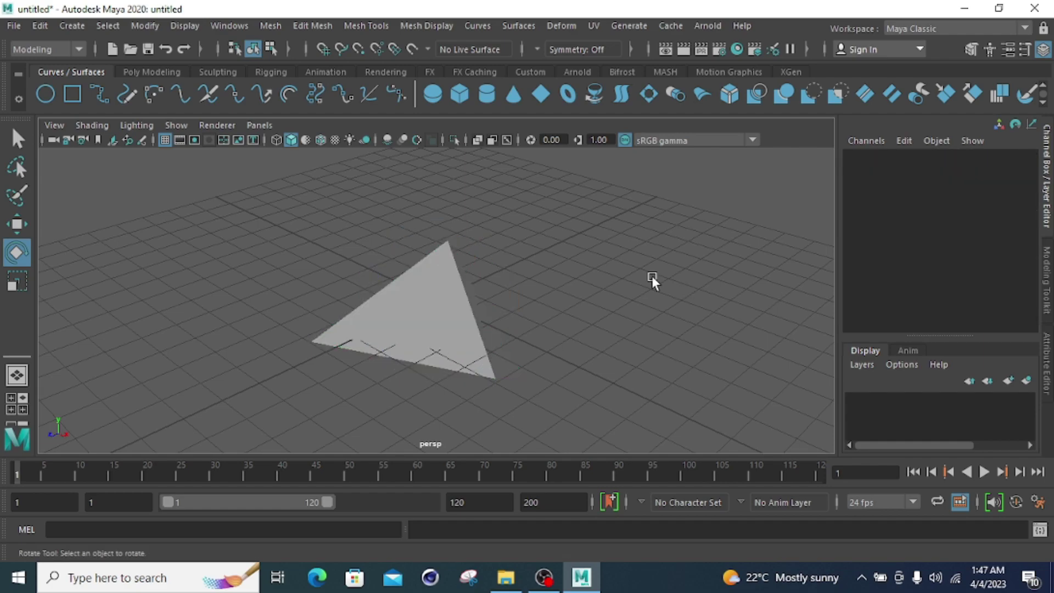
Delete the pyramid, leaving the scene empty
left_click_drag(396, 239, 348, 366)
key("Delete")
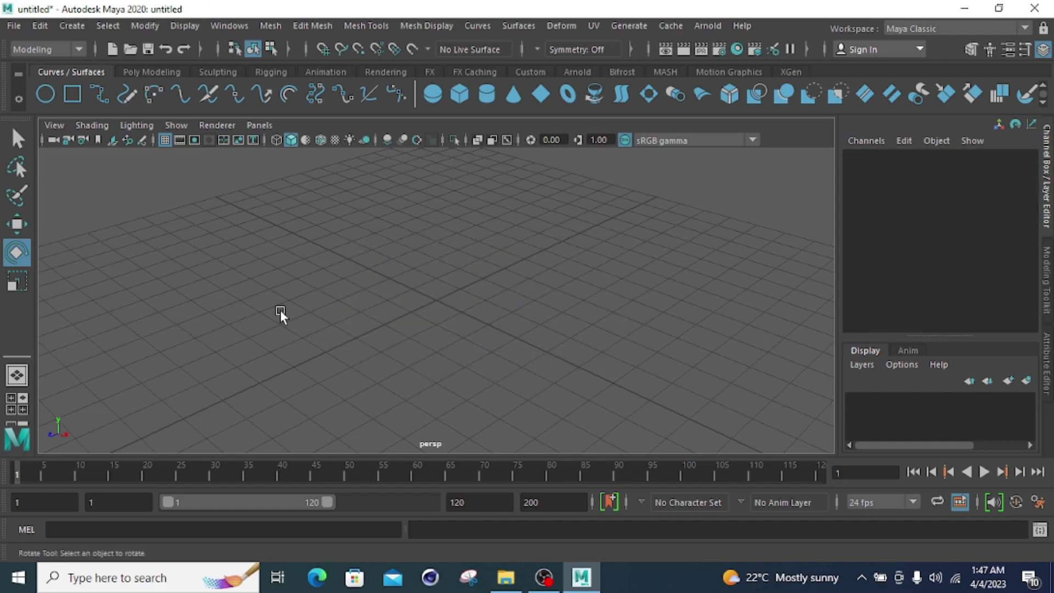
left_click(16, 140)
Create a polygon Prism at the origin, frame it, and show its inputs
left_click(82, 27)
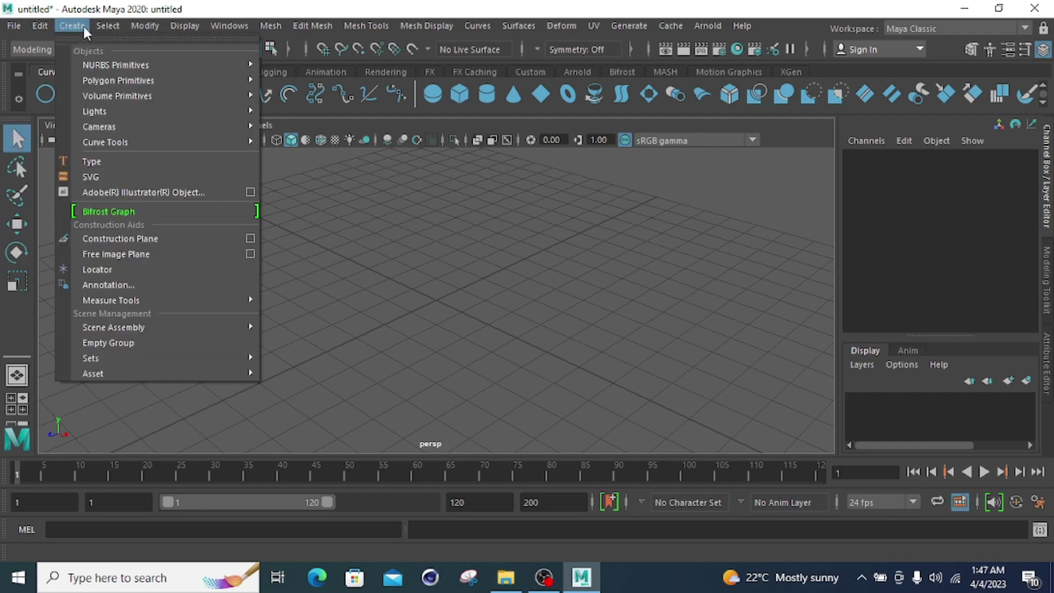
mouse_move(114, 90)
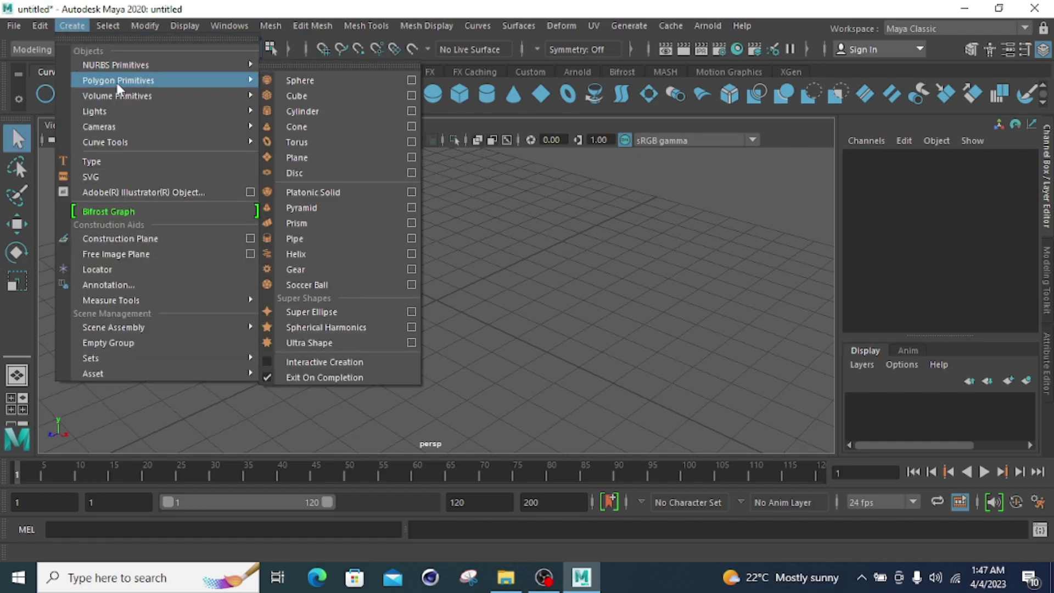
left_click(330, 224)
key("f")
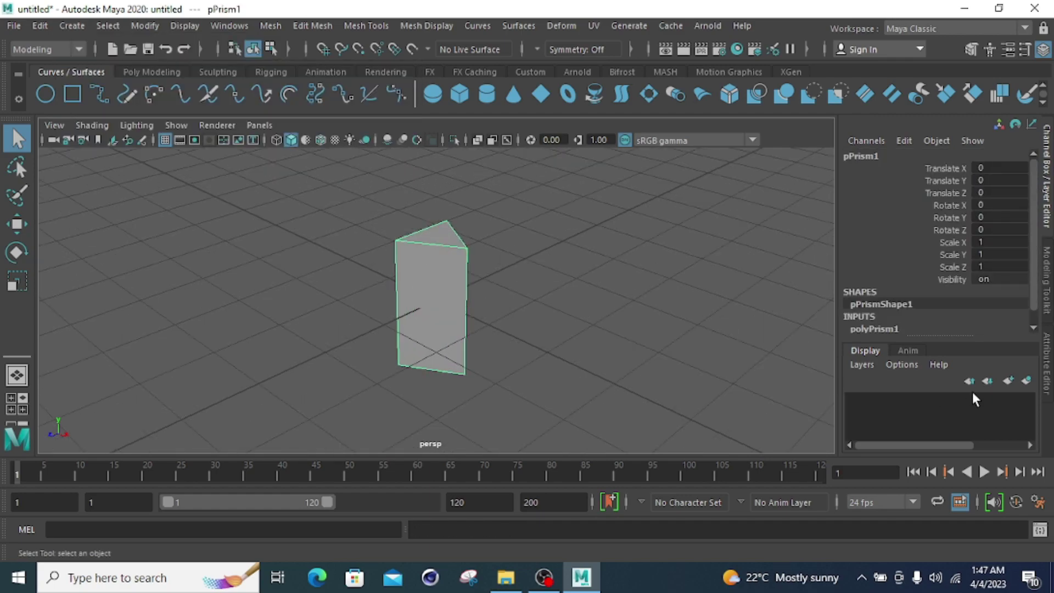
left_click(881, 325)
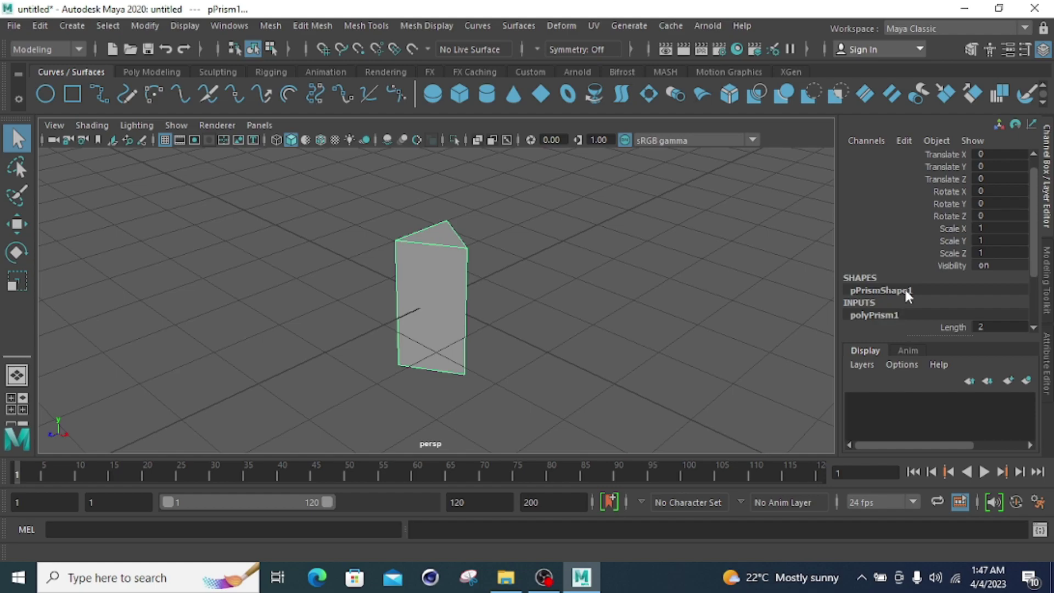
Set the prism's Length to 3 and Side Length to 3
scroll(904, 288, "down", 2)
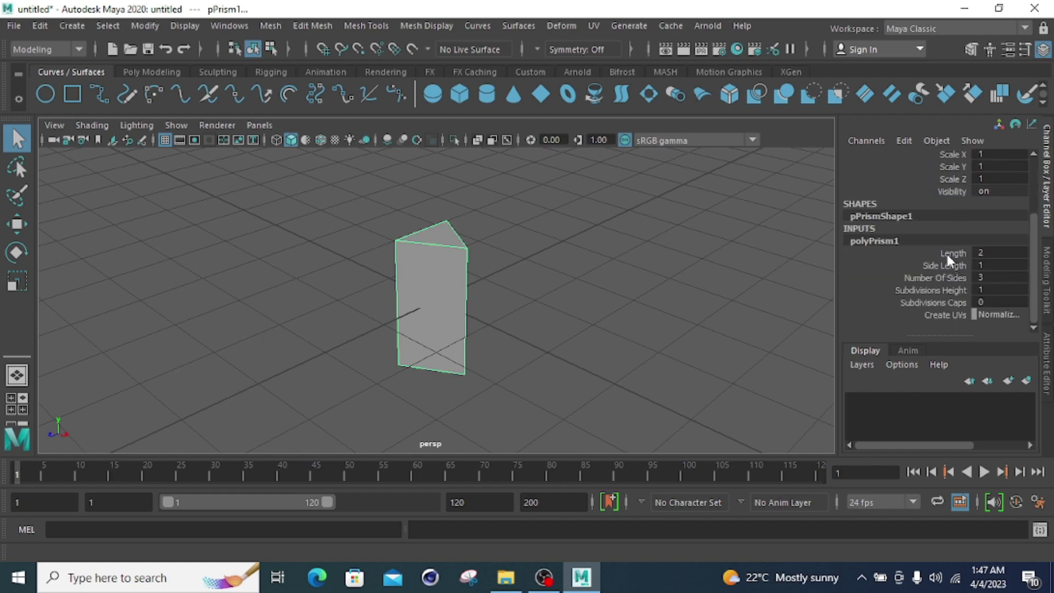
left_click(992, 253)
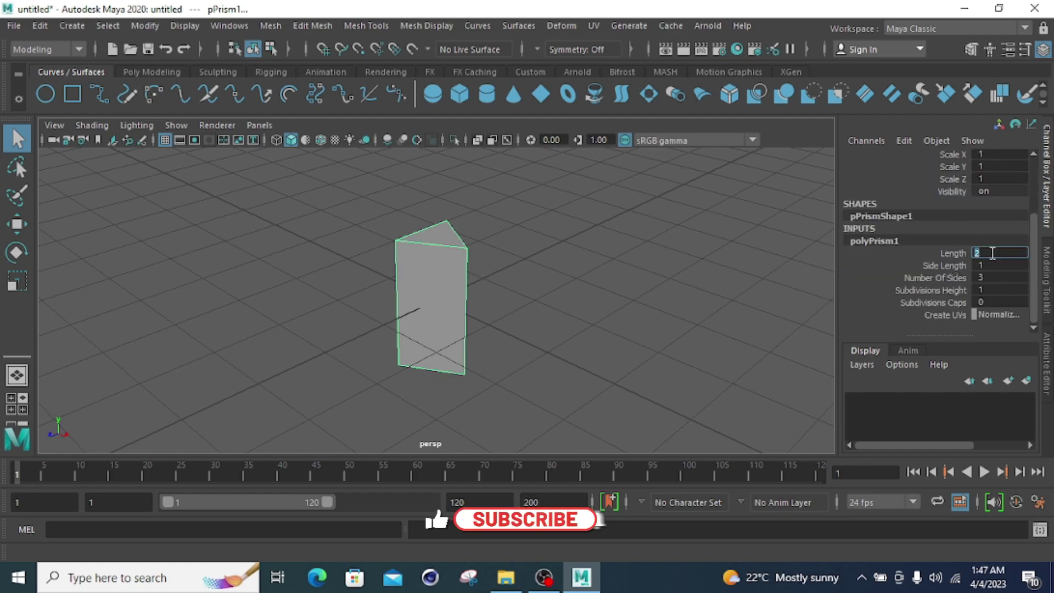
type("3")
key("Return")
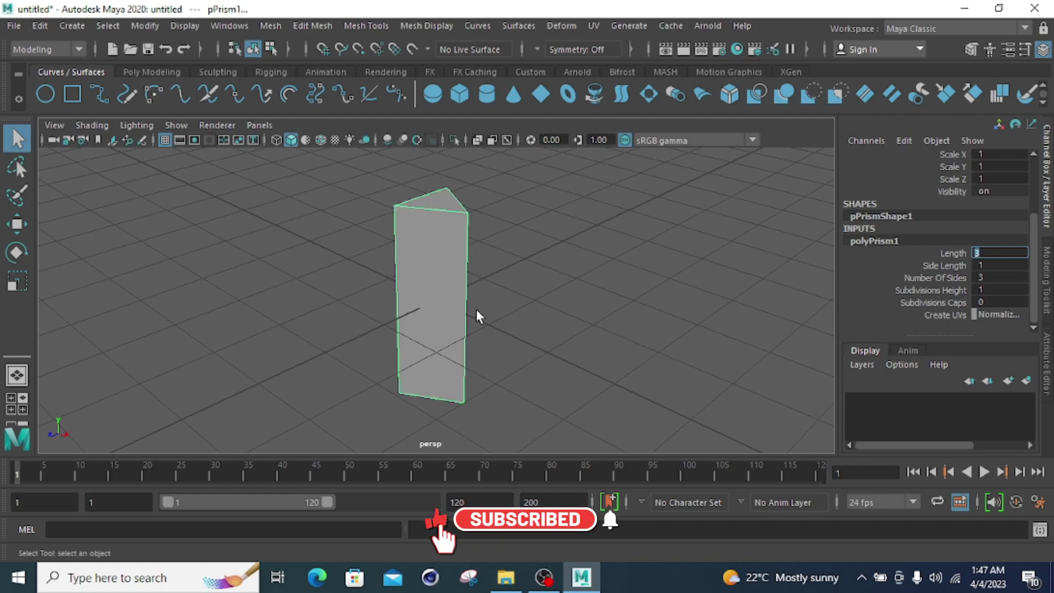
left_click(993, 266)
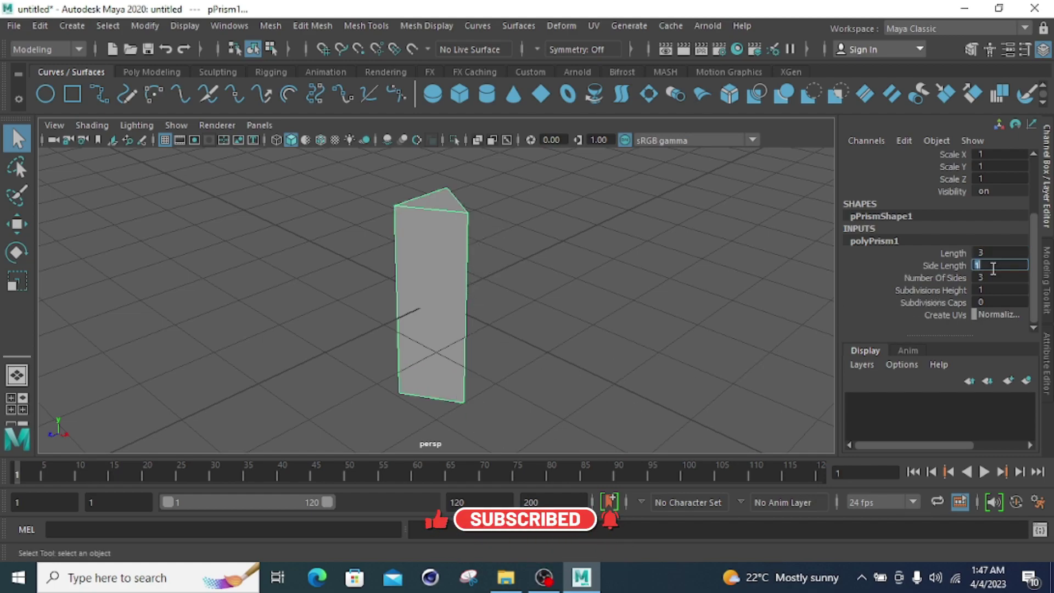
type("3")
key("Return")
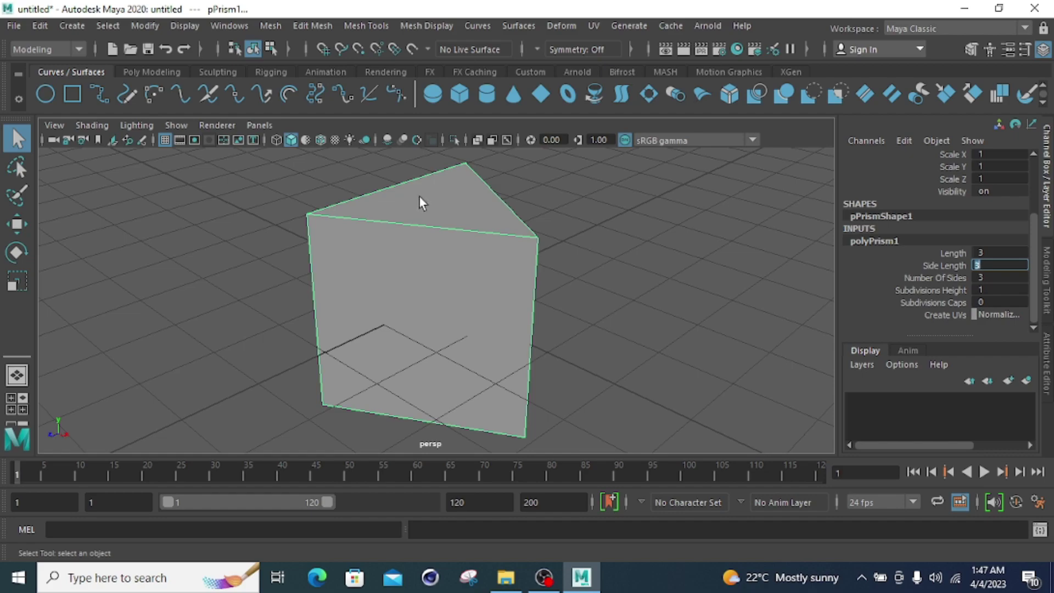
Try 5 for Number Of Sides, then set it back to 3
left_click(1000, 277)
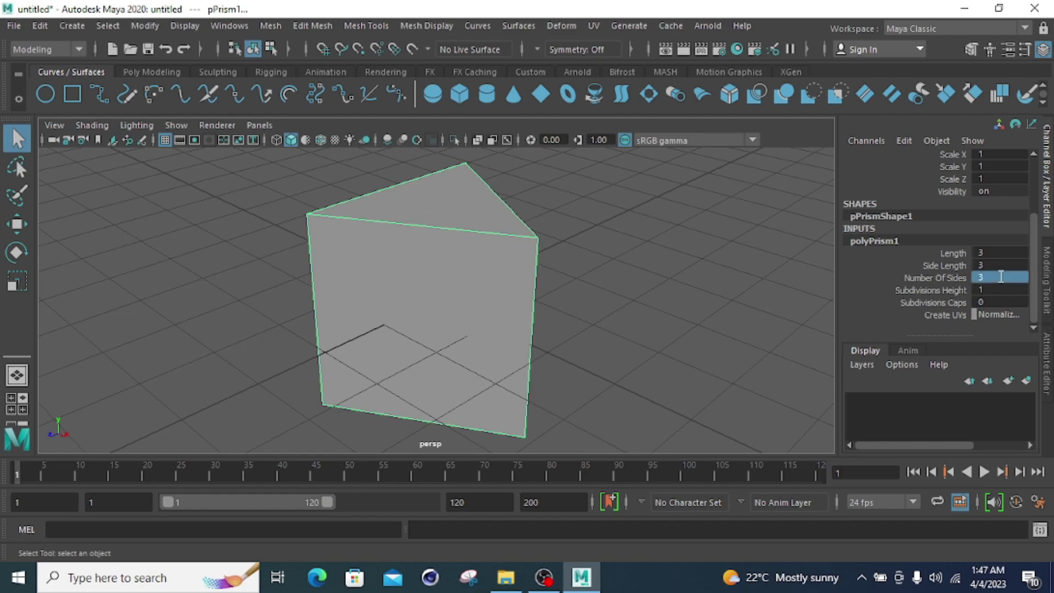
type("5")
key("Return")
scroll(709, 319, "up", 6)
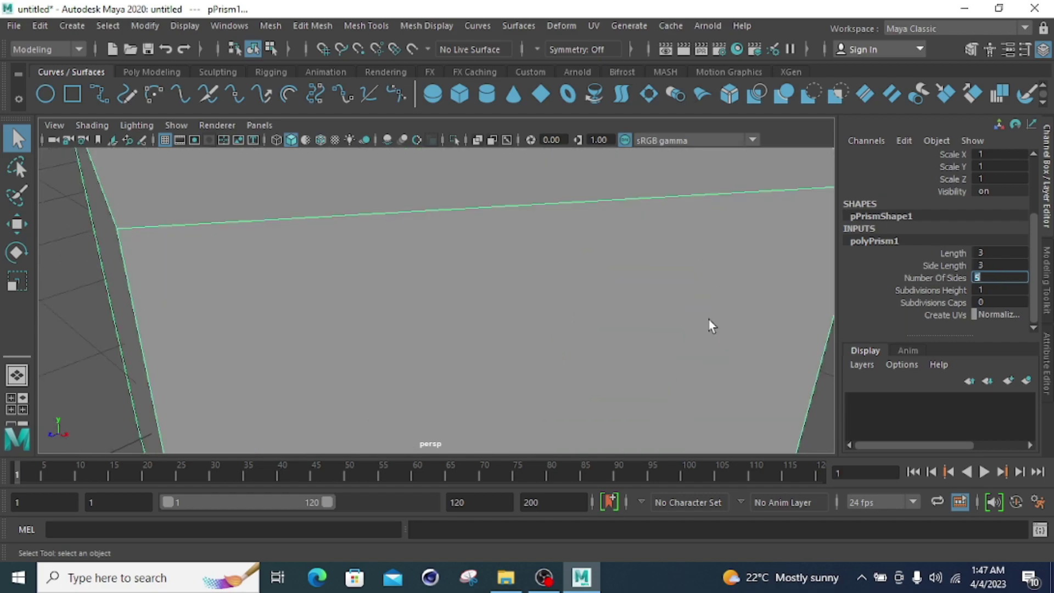
scroll(709, 320, "down", 5)
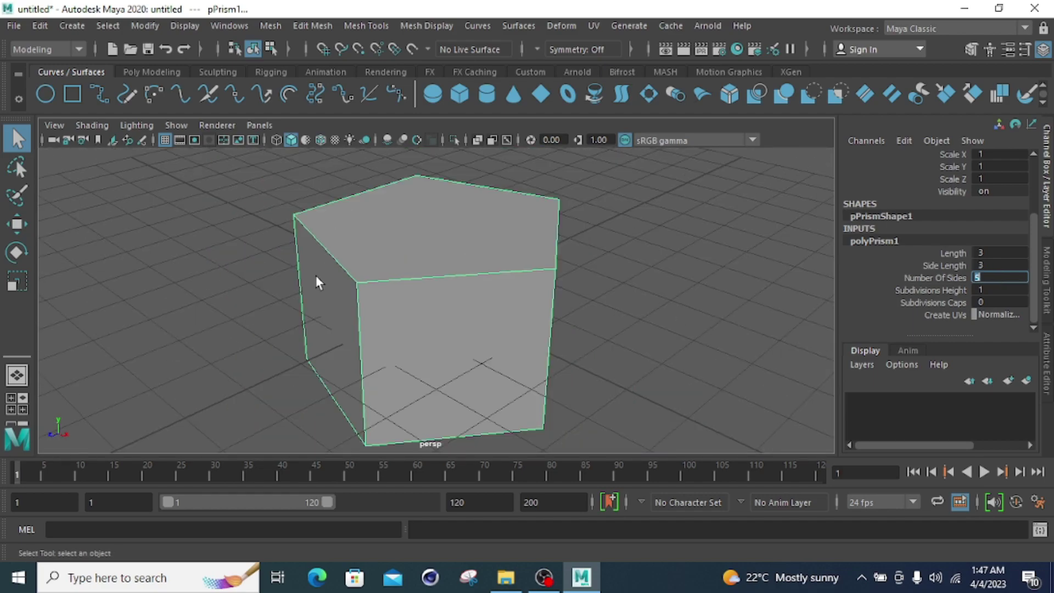
type("3")
key("Return")
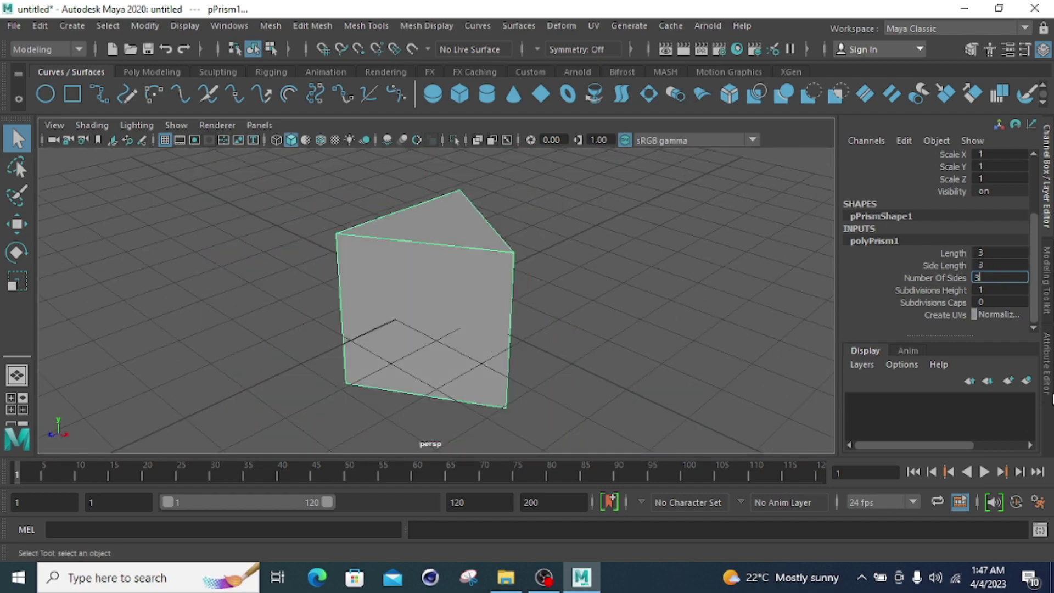
key("e")
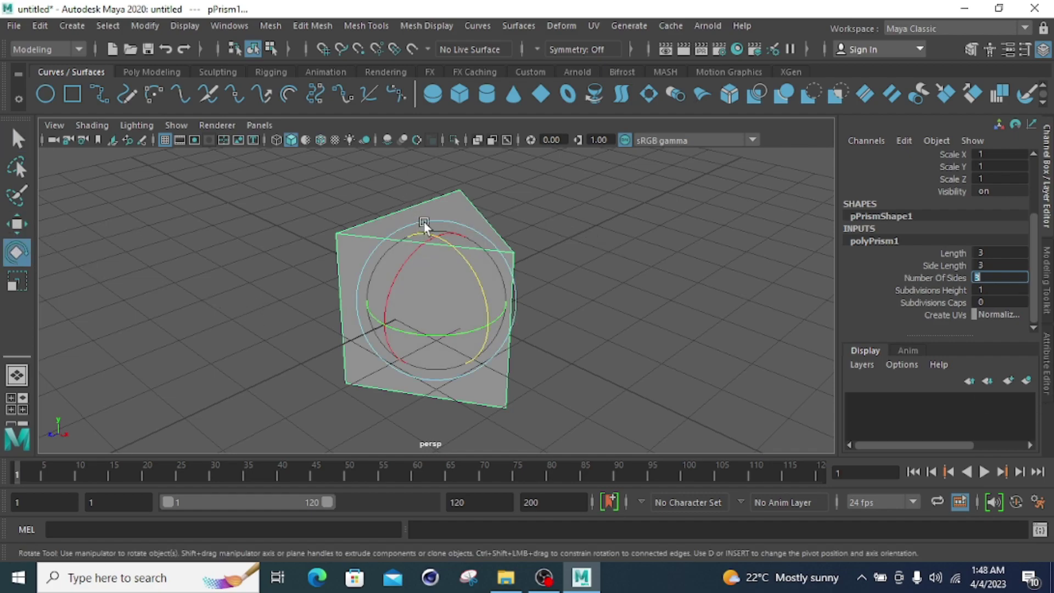
Rotate the prism around Z to roughly -10.4 degrees
left_click_drag(446, 251, 400, 344)
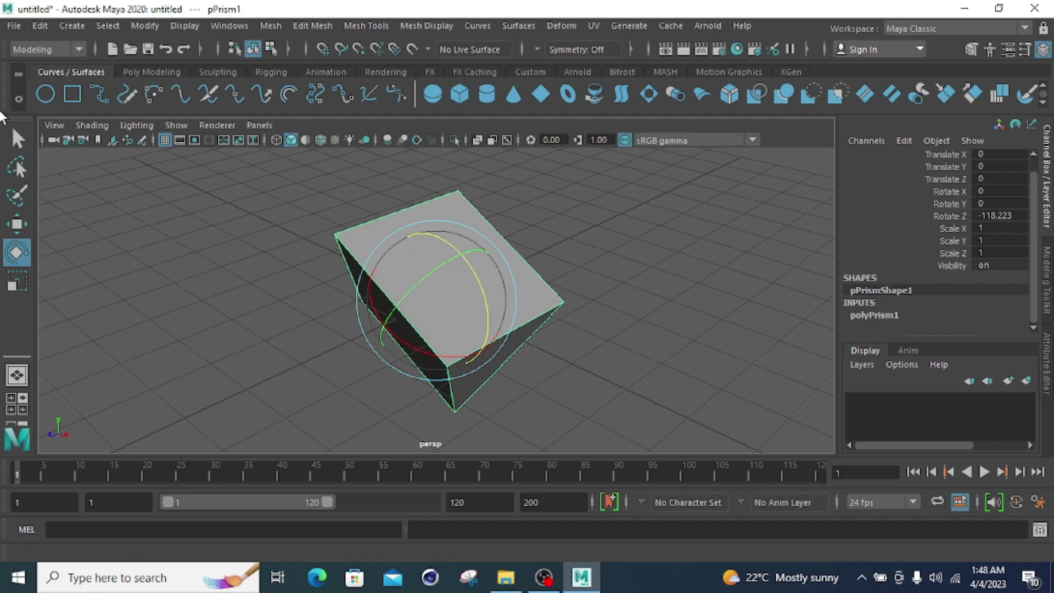
left_click(16, 139)
left_click(19, 255)
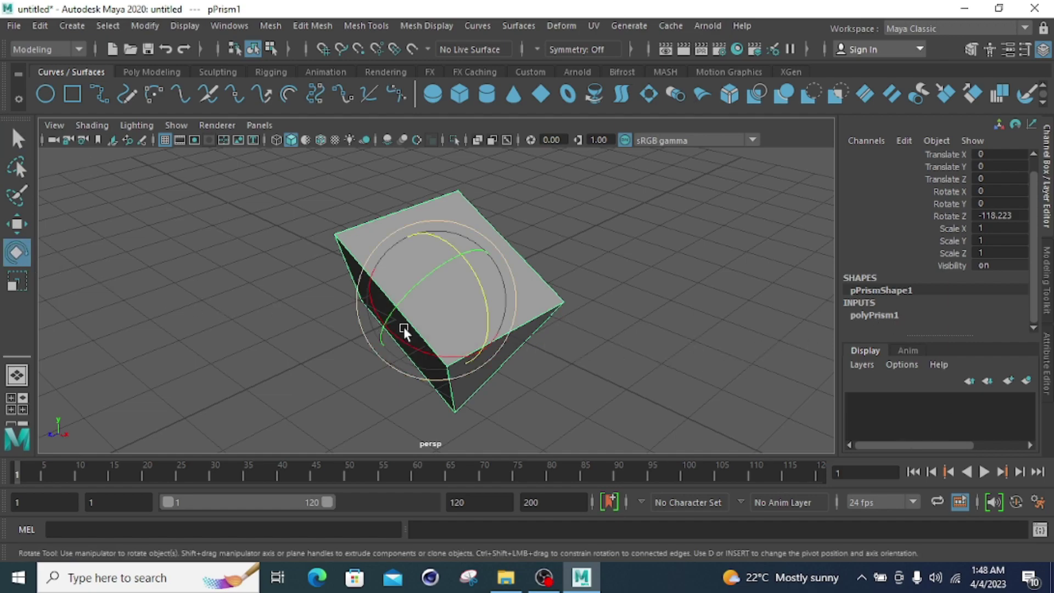
left_click_drag(477, 296, 374, 231)
Set polyPrism1 Subdivisions Height 5 and Subdivisions Caps 3, then delete the prism
key("q")
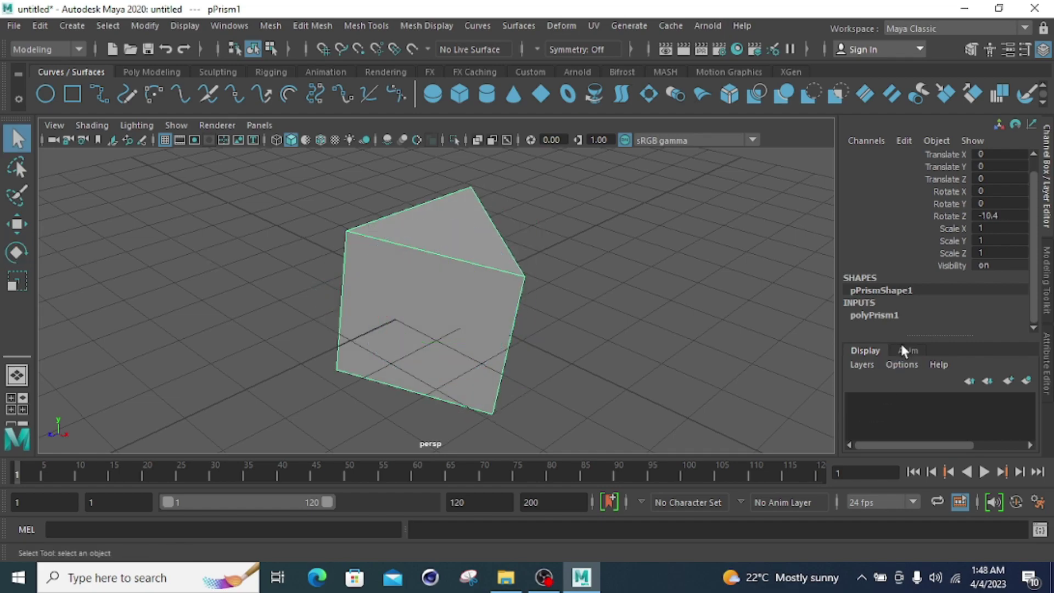
left_click(865, 315)
scroll(968, 296, "down", 3)
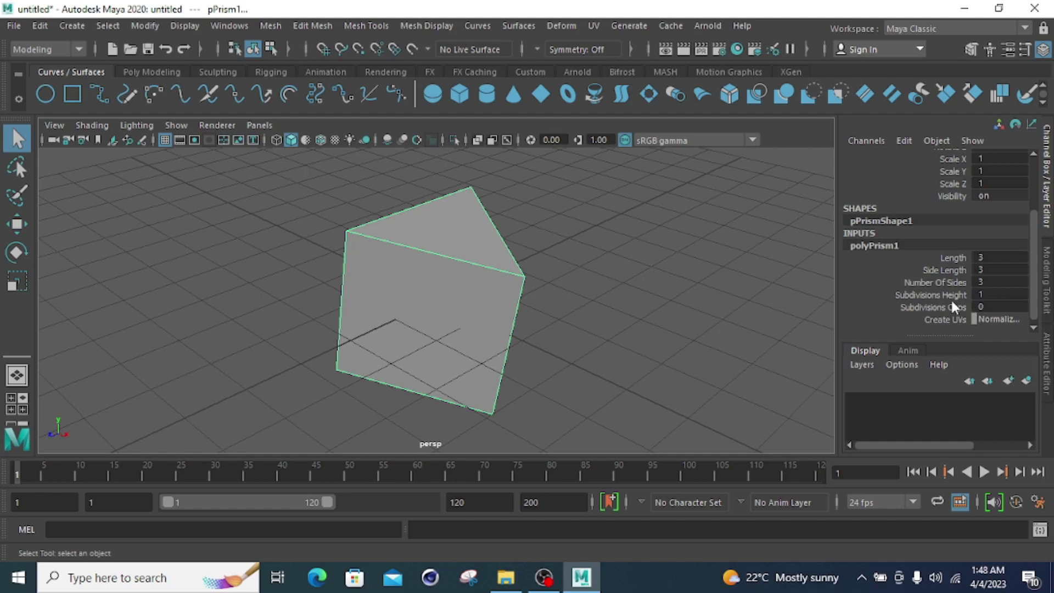
left_click(994, 294)
type("5")
key("Return")
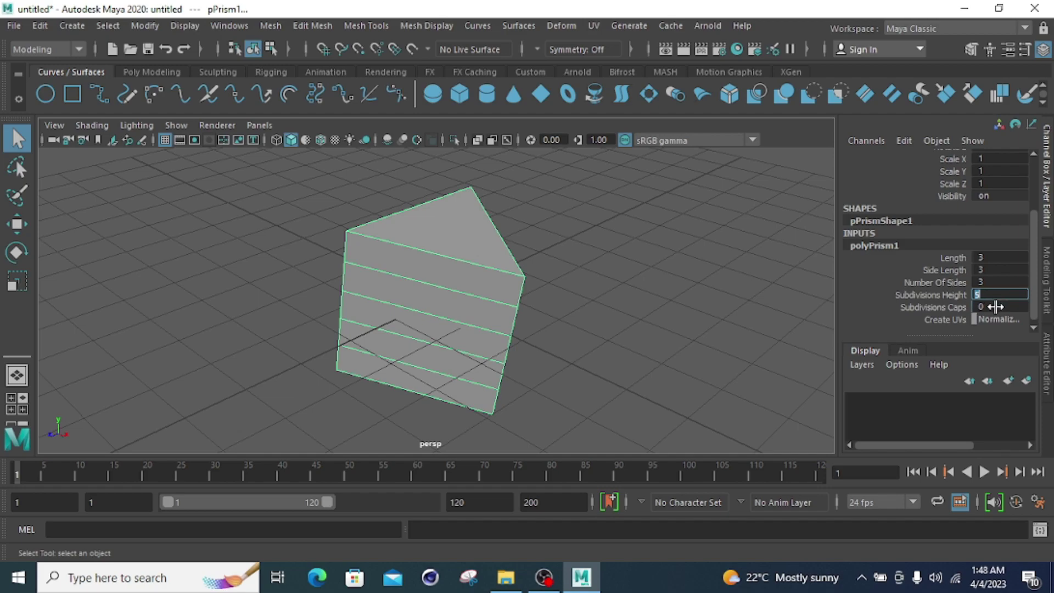
left_click(987, 307)
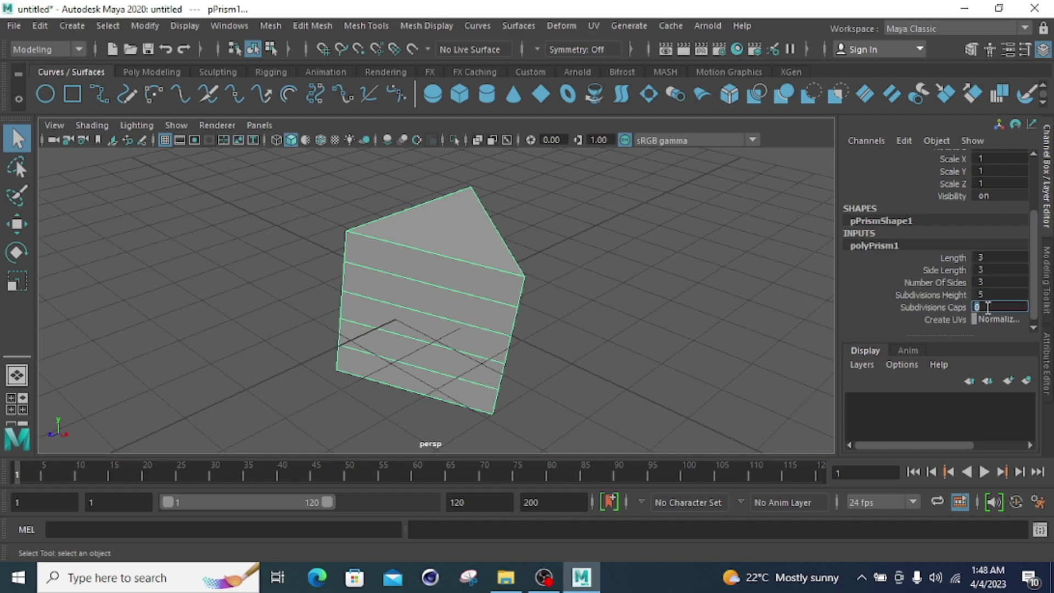
type("3")
key("Return")
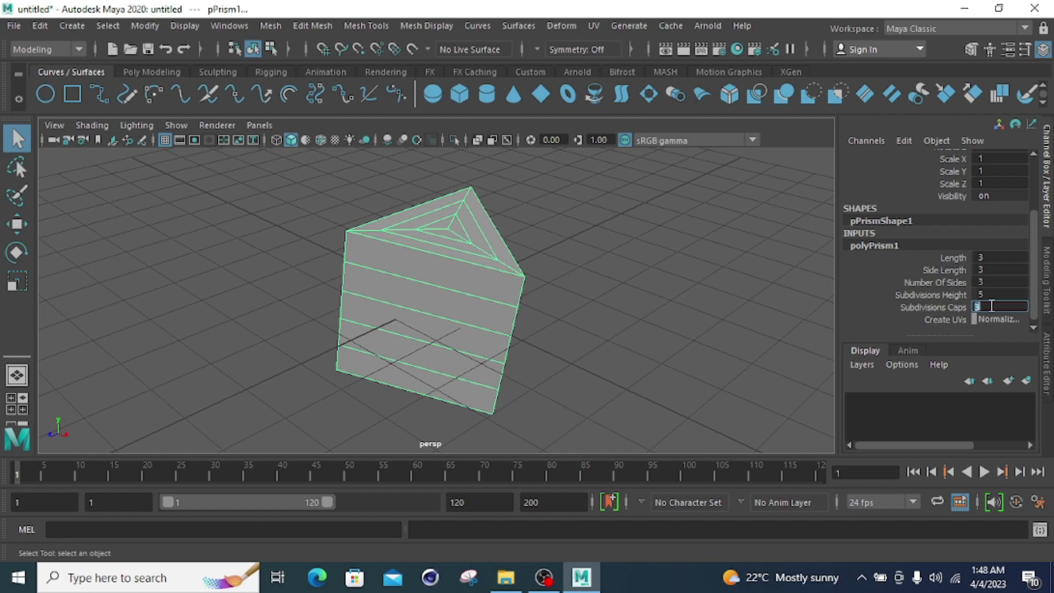
left_click_drag(597, 210, 271, 388)
key("Delete")
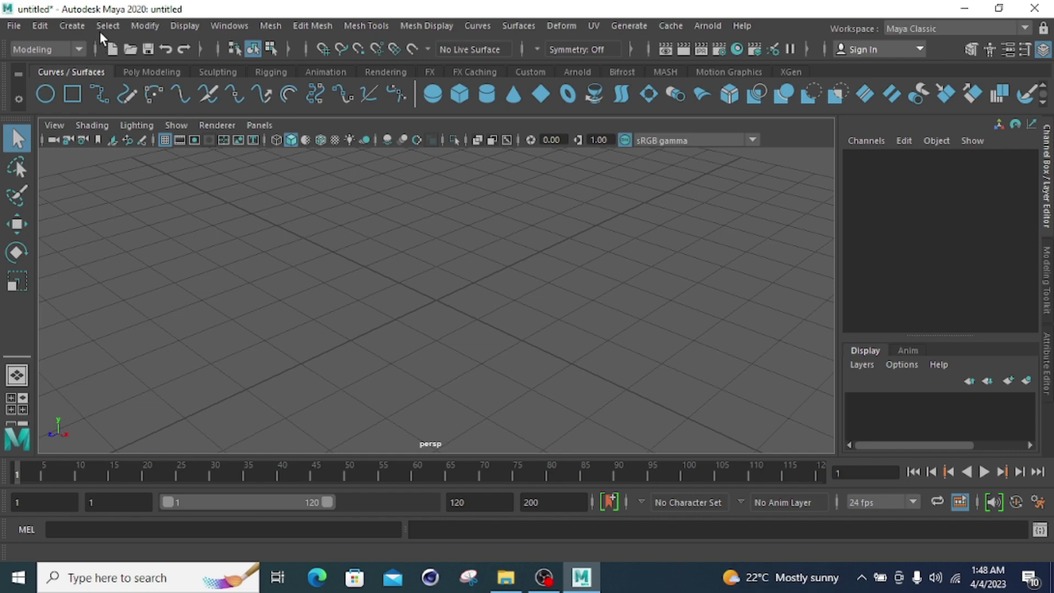
Create a polygon Pipe, pPipe1, at the grid origin from Polygon Primitives
left_click(73, 27)
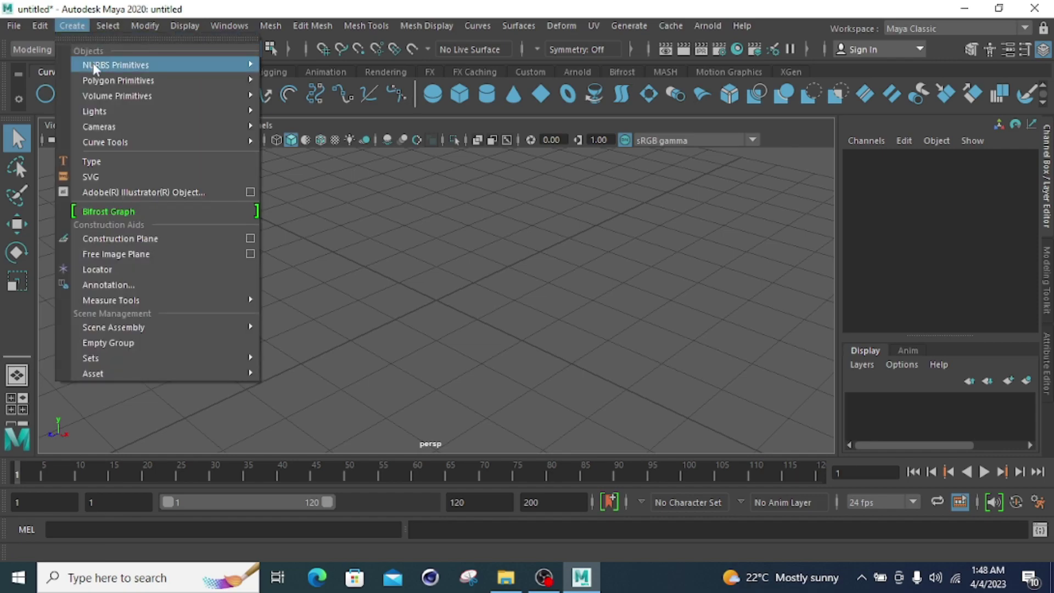
mouse_move(219, 81)
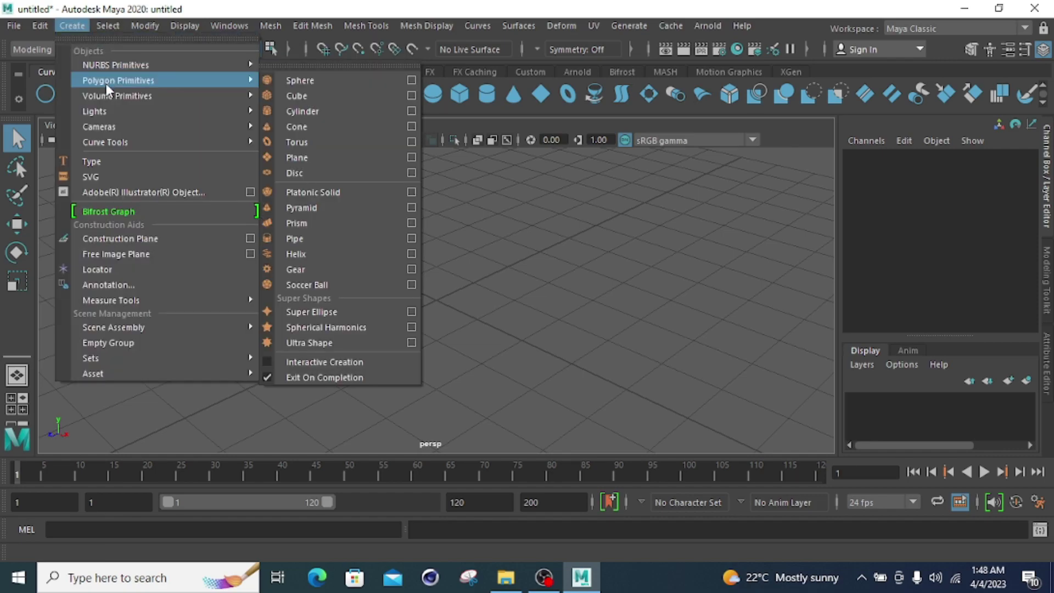
left_click(336, 237)
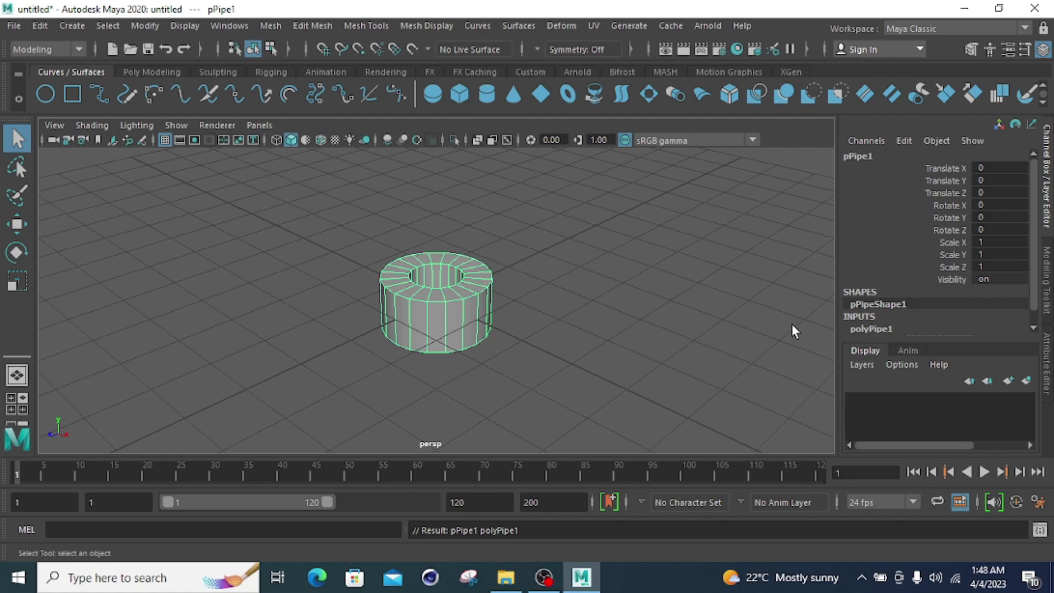
scroll(900, 320, "down", 1)
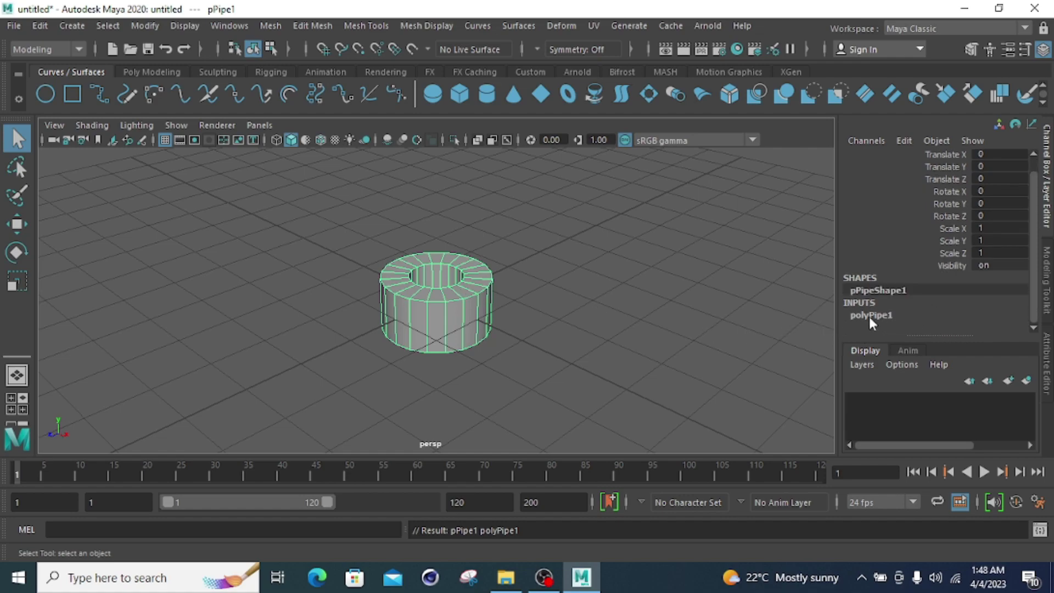
Expand polyPipe1 and set the pipe's Radius to 1.2 after trying 3 and 0.5
left_click(871, 315)
scroll(907, 311, "down", 3)
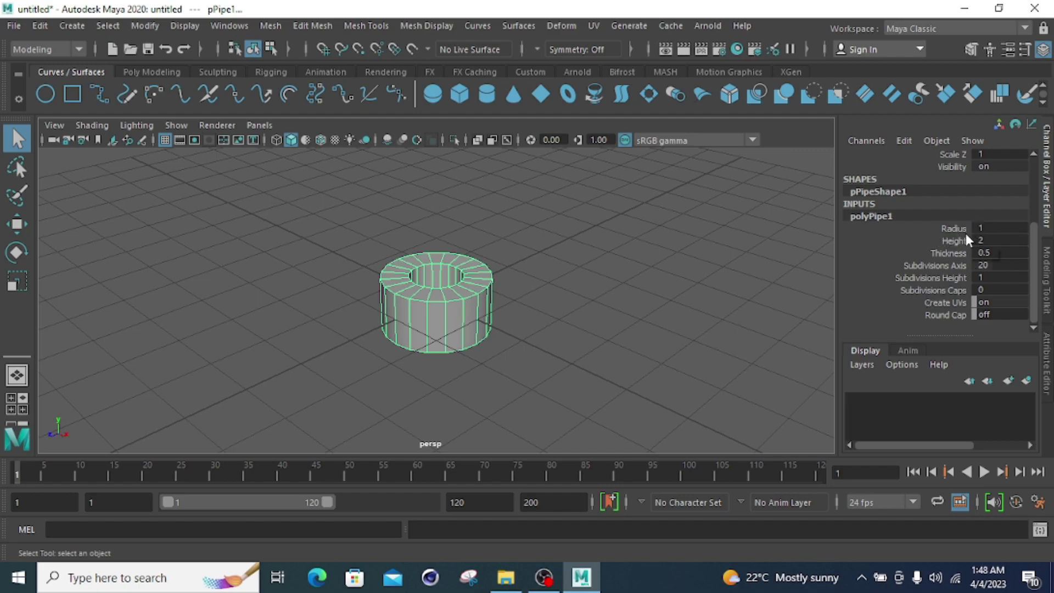
double_click(987, 230)
type("3")
key("Return")
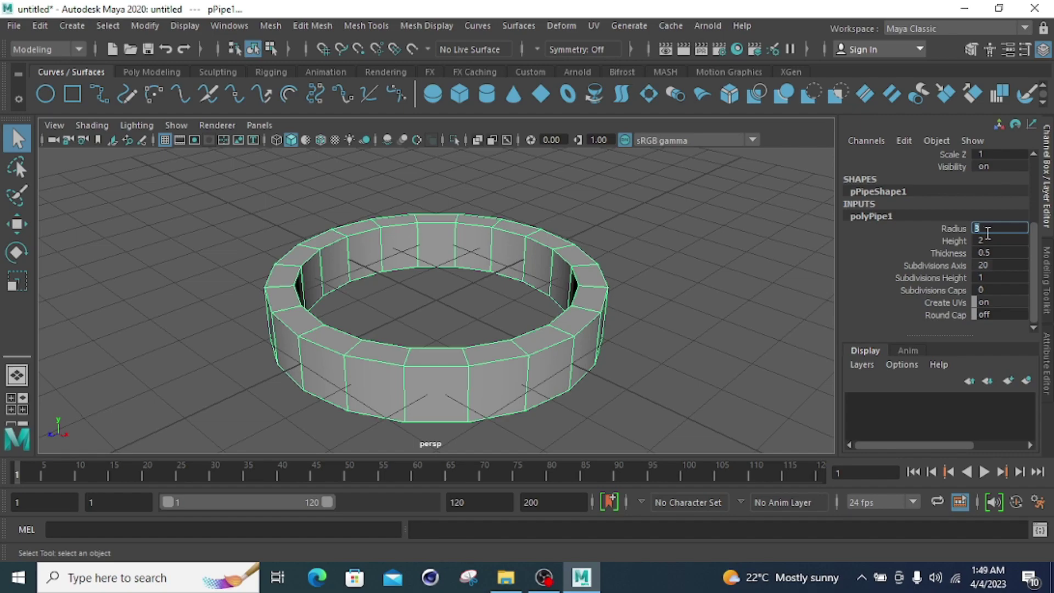
type("0.5")
key("Return")
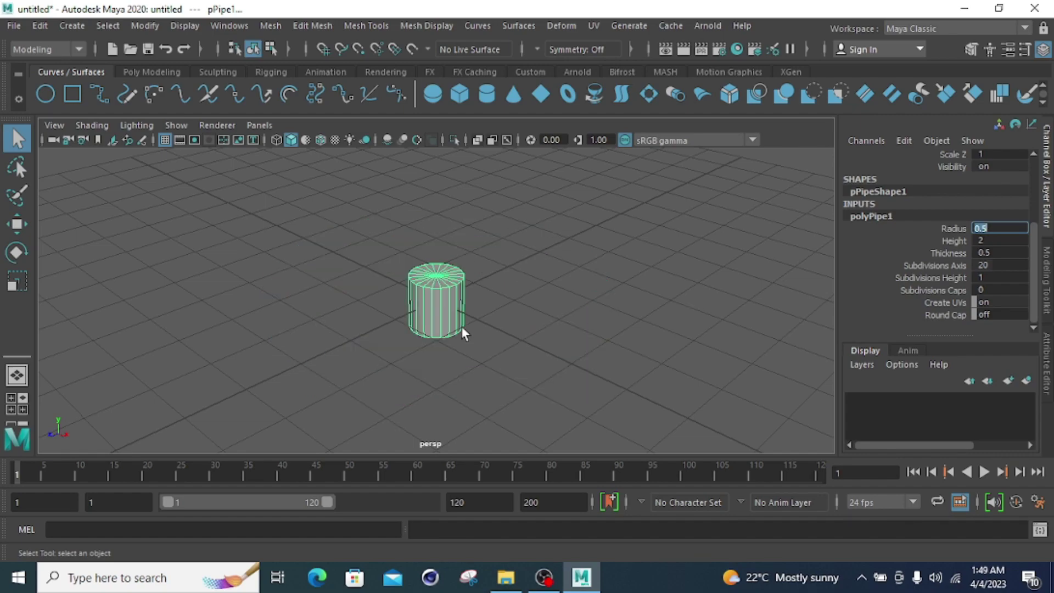
scroll(463, 328, "up", 3)
scroll(462, 327, "down", 3)
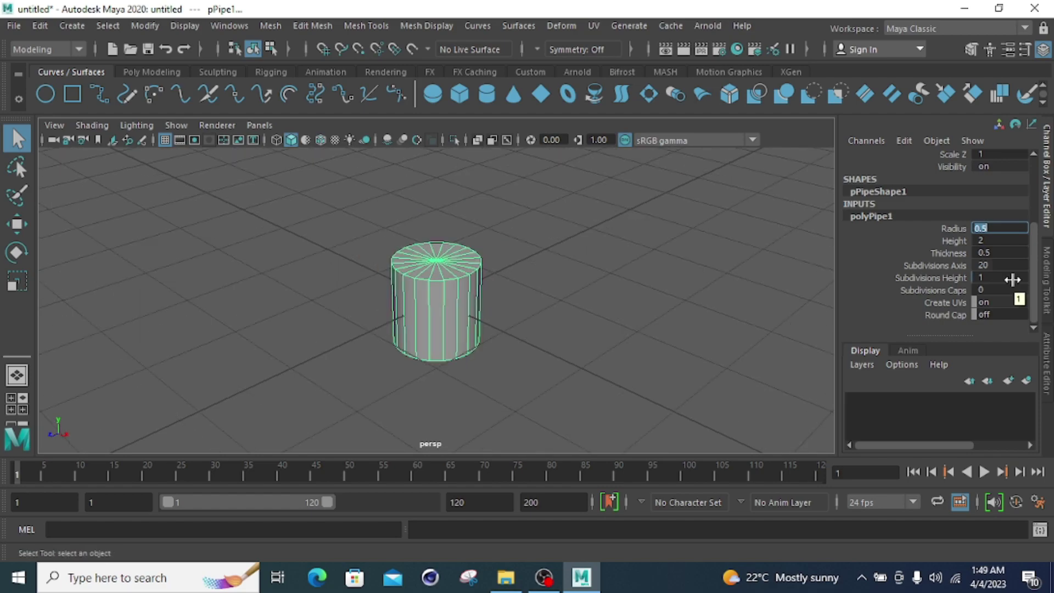
type("1.2")
key("Return")
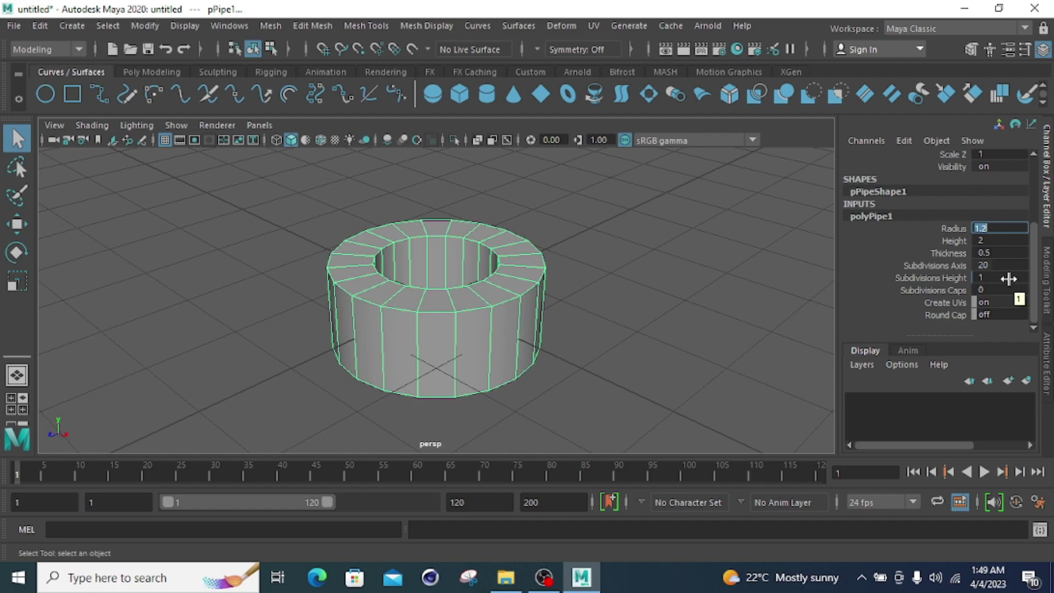
Set the pipe's Height to 10 and frame the tall tube in view
left_click(986, 242)
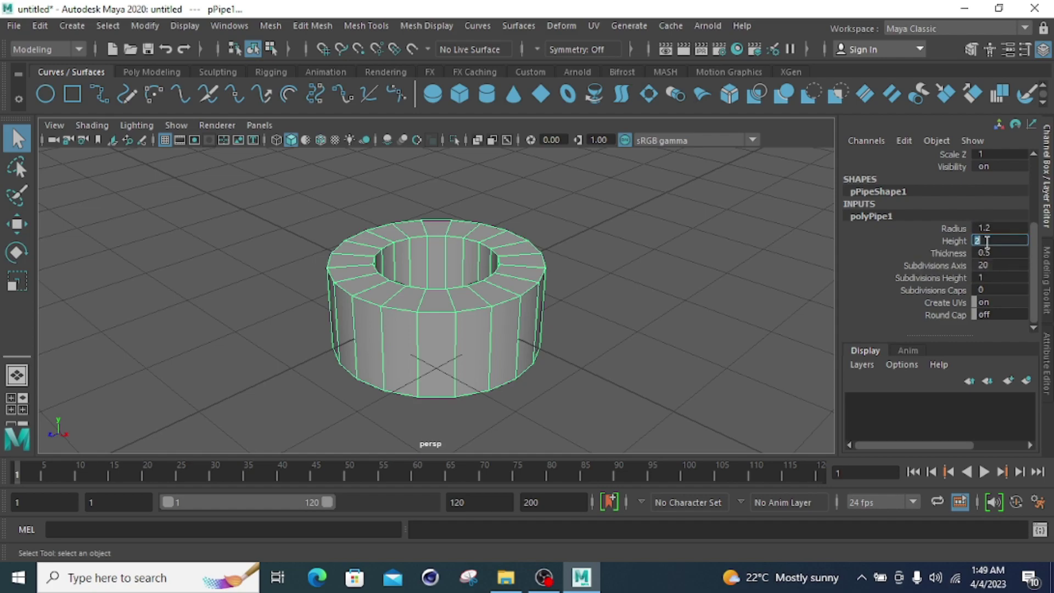
type("10")
key("Return")
key("f")
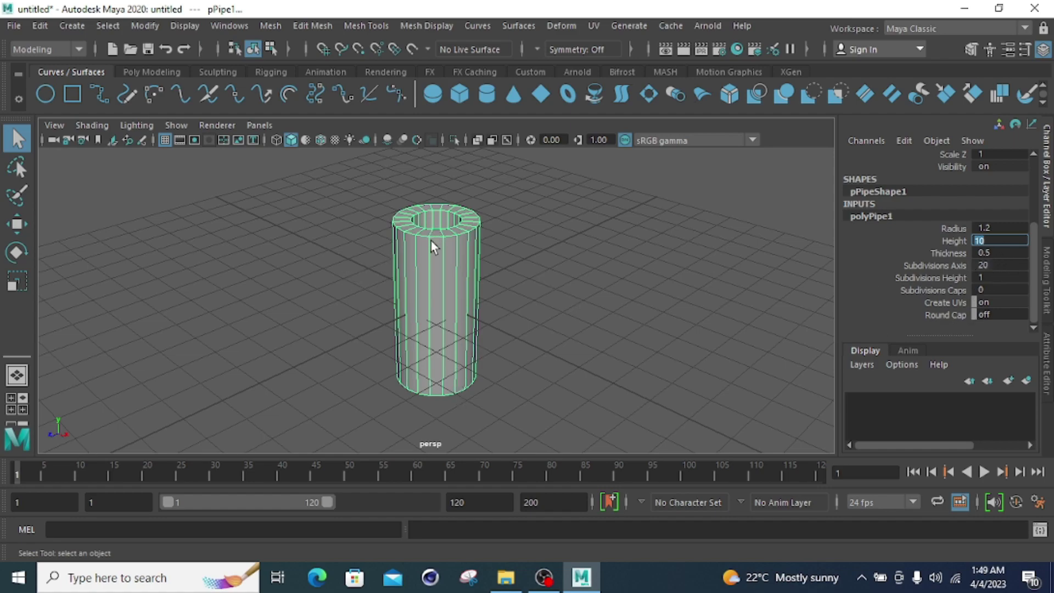
Set the pipe's Thickness to 0.6 after trying 0.1
left_click(1001, 254)
type("0.1")
key("Return")
type("0.")
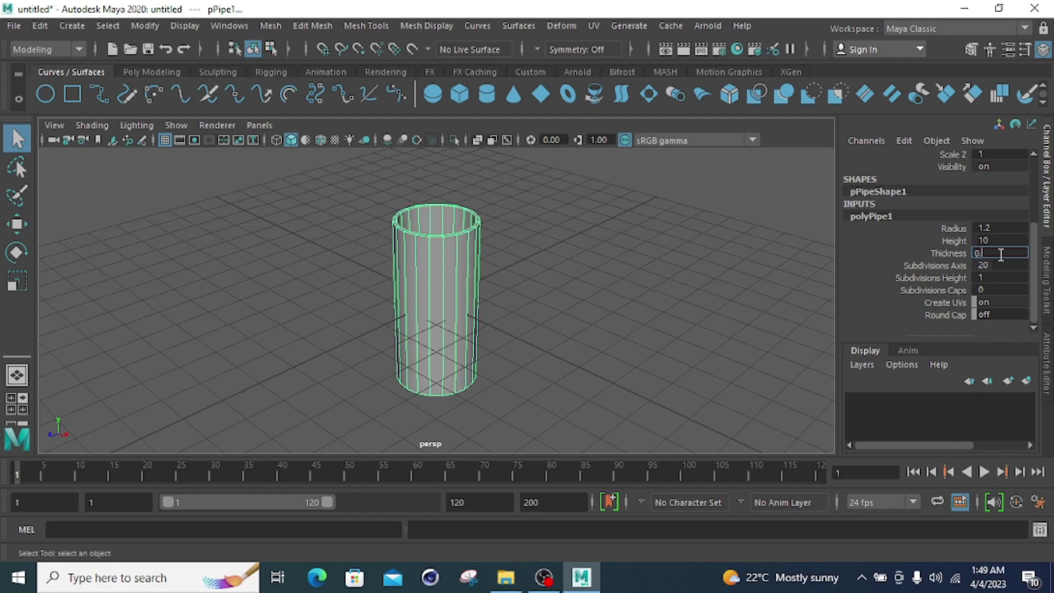
type("6")
key("Return")
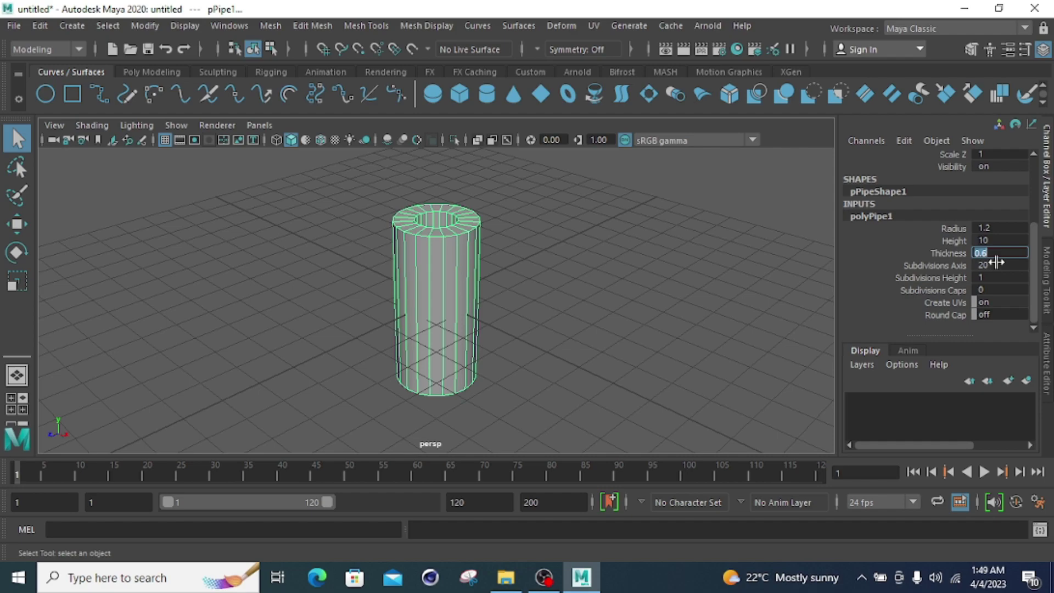
Give the pipe 40 axis, 20 height and 5 cap subdivisions
left_click(992, 267)
type("40")
key("Return")
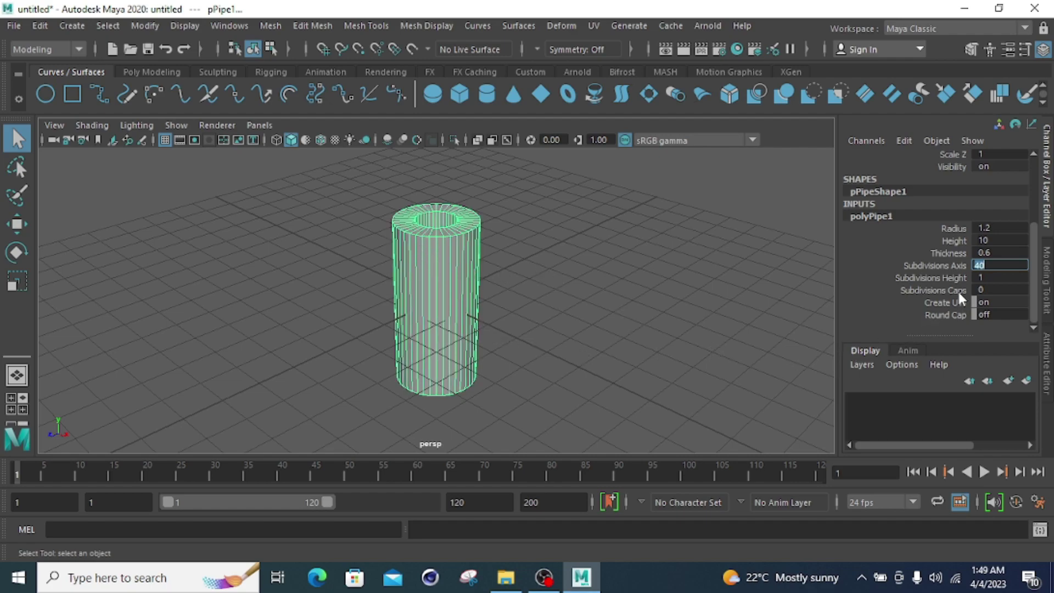
left_click(995, 277)
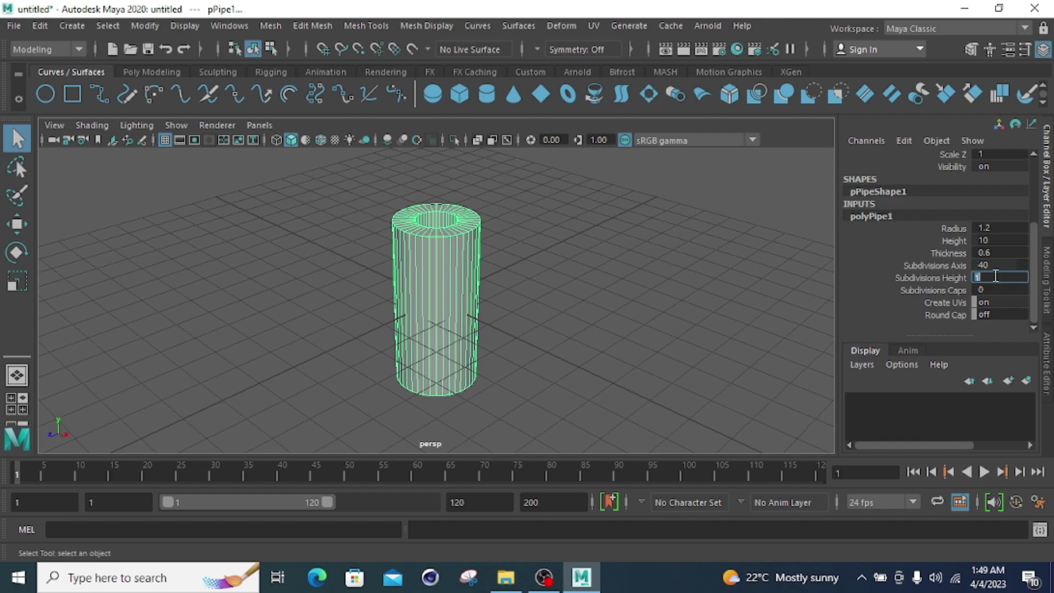
type("20")
key("Return")
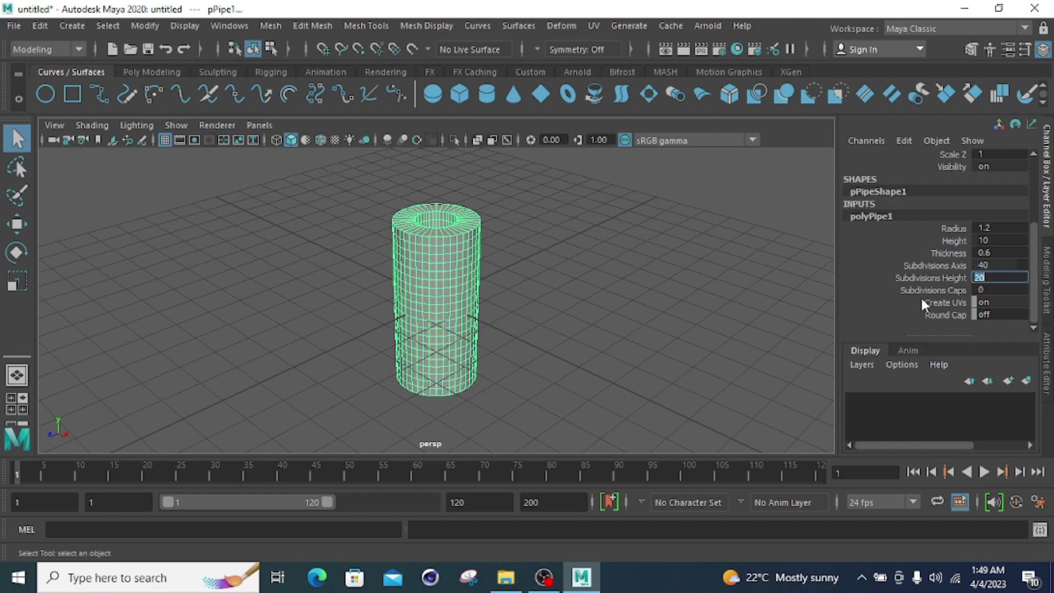
left_click(991, 290)
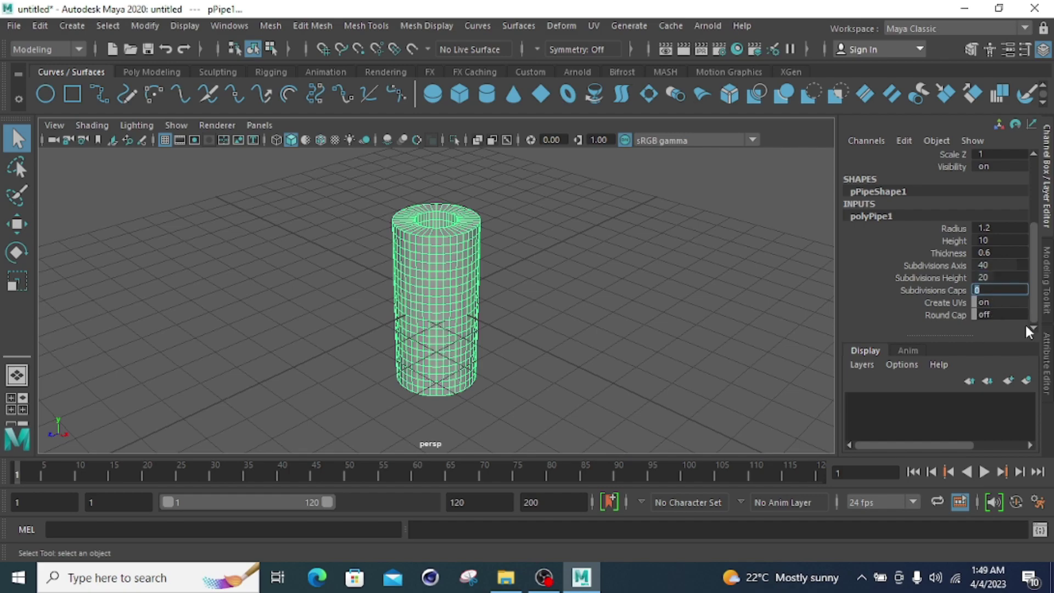
type("5")
key("Return")
Marquee-select the pipe and delete it from the scene
left_click_drag(637, 194, 297, 403)
left_click_drag(578, 192, 306, 414)
key("Delete")
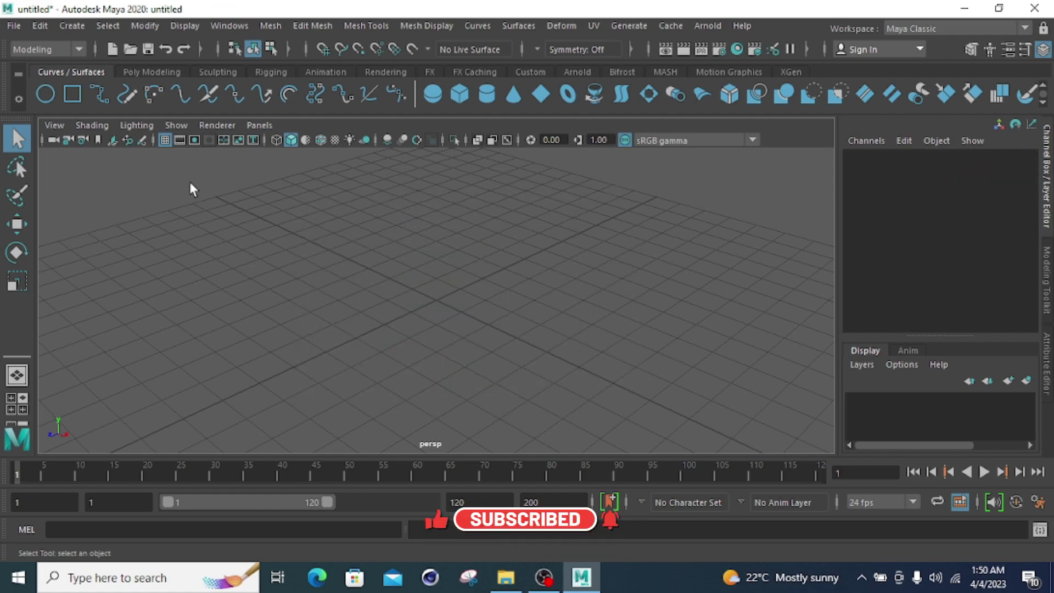
Create pHelix1 at the grid origin via Create > Polygon Primitives > Helix
left_click(62, 27)
mouse_move(165, 96)
mouse_move(192, 80)
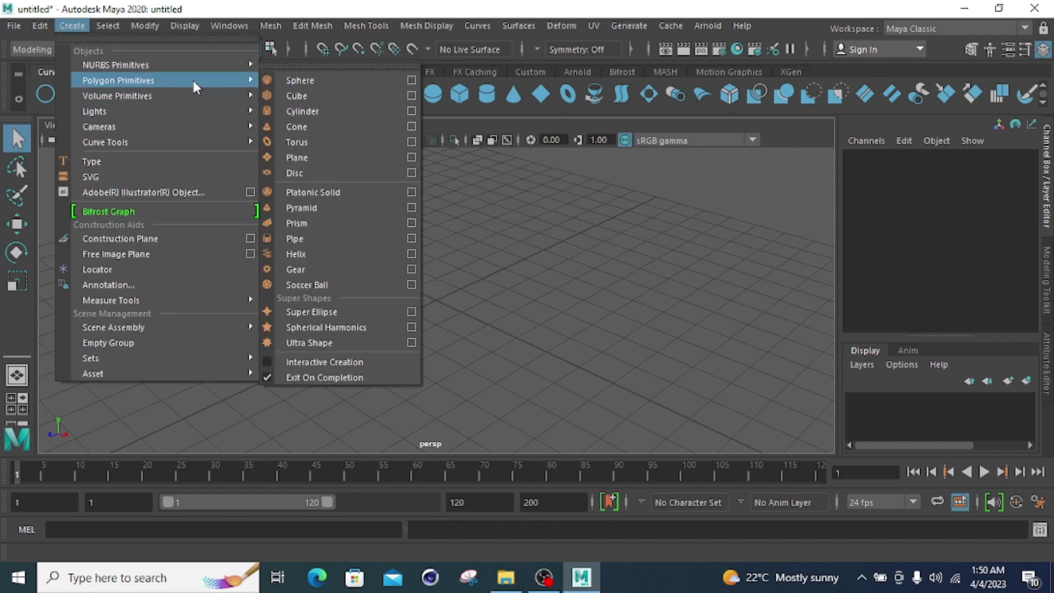
left_click(357, 255)
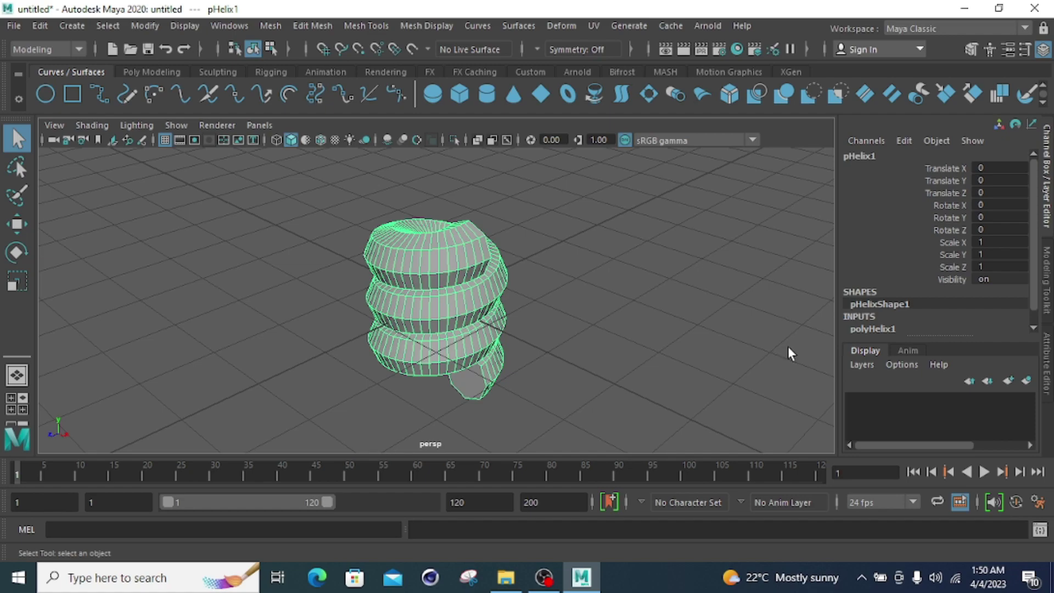
scroll(969, 275, "down", 1)
Expand polyHelix1 and set the helix to 5 Coils with Height 3
left_click(869, 316)
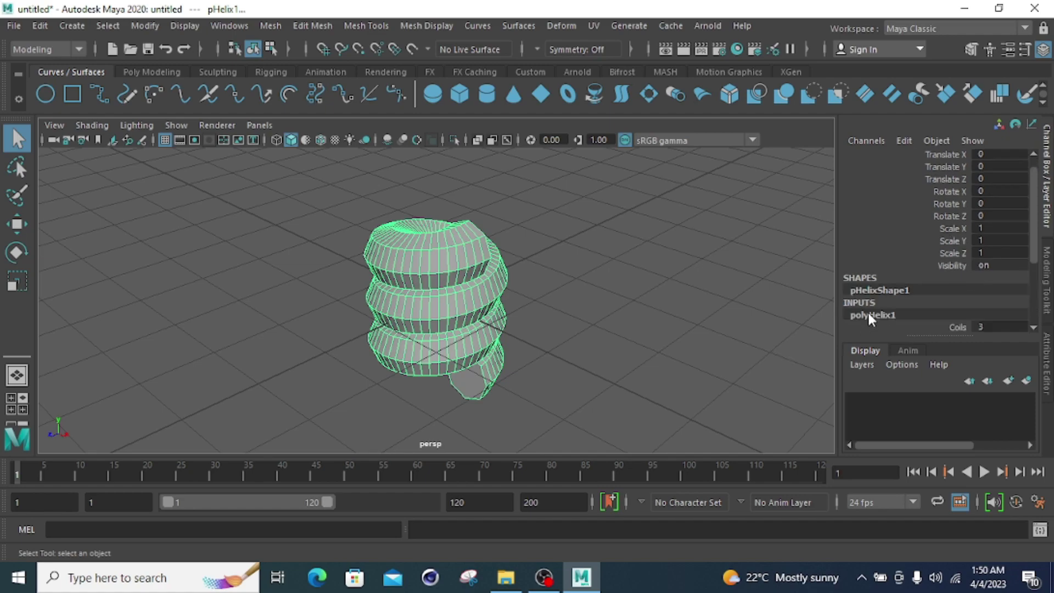
scroll(867, 311, "down", 5)
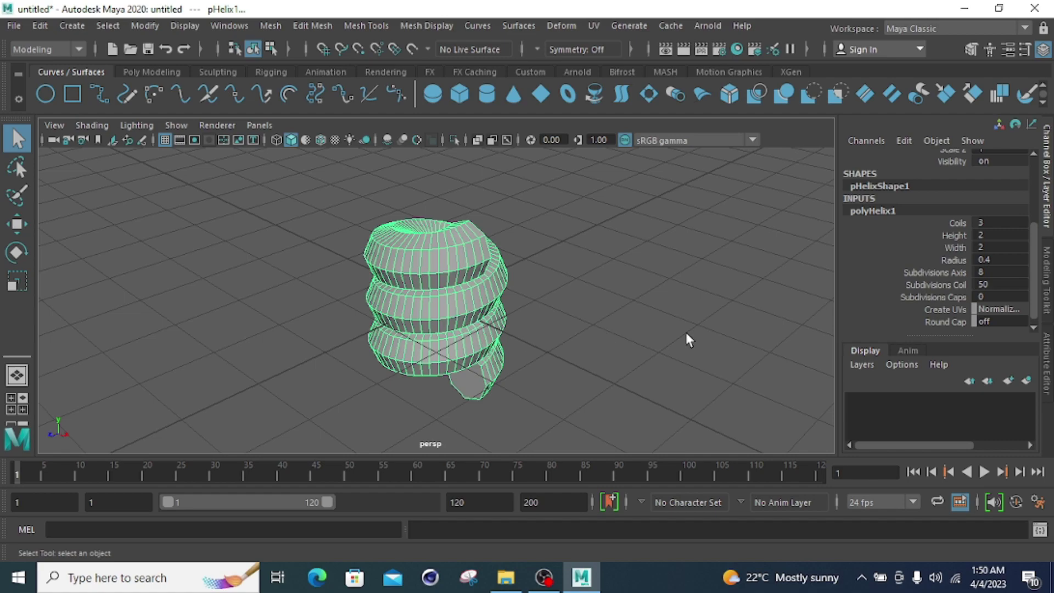
double_click(1004, 222)
type("5")
key("Return")
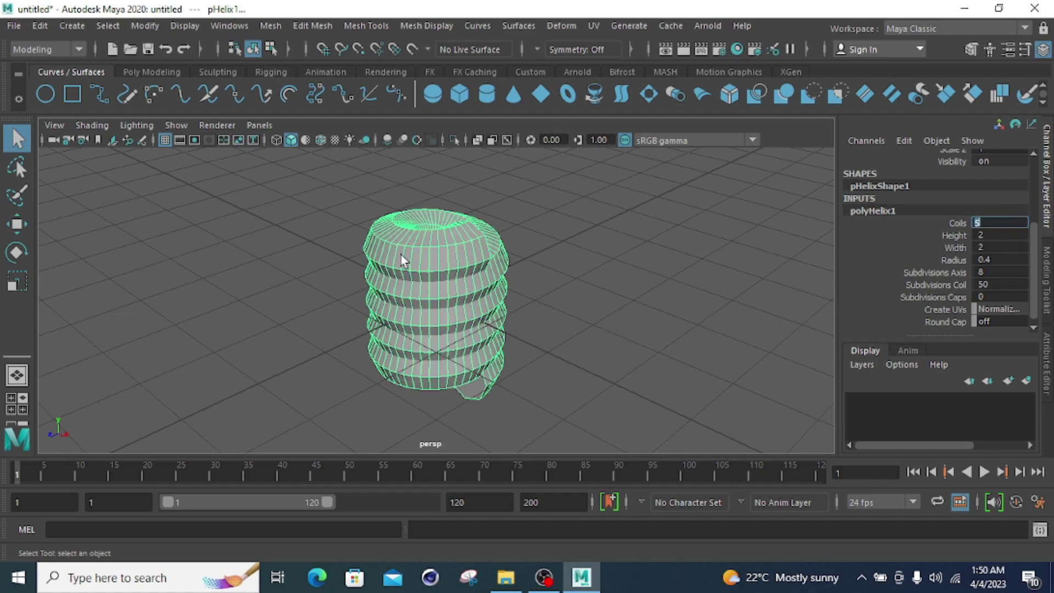
double_click(1001, 236)
type("3")
key("Return")
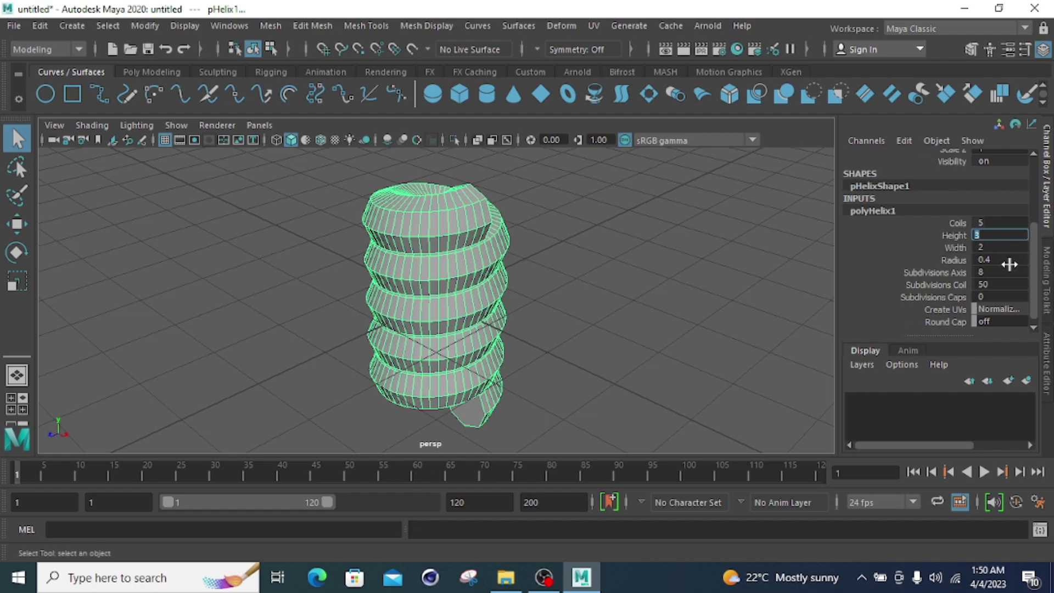
Set the helix Width to 2.5 after trying 5 and 0.5
double_click(988, 249)
type("5")
key("Return")
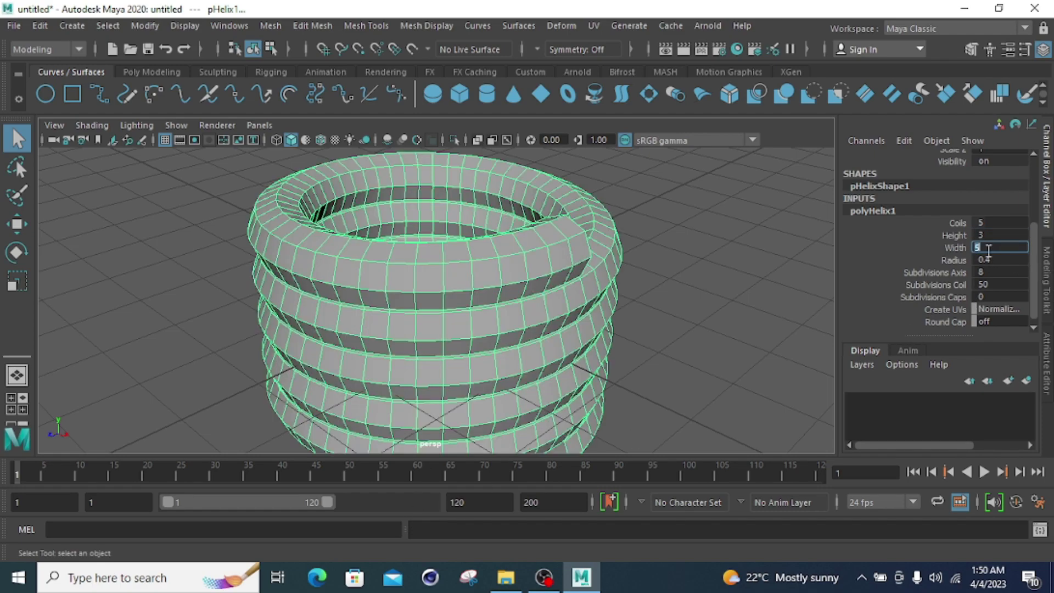
type("0.5")
key("Return")
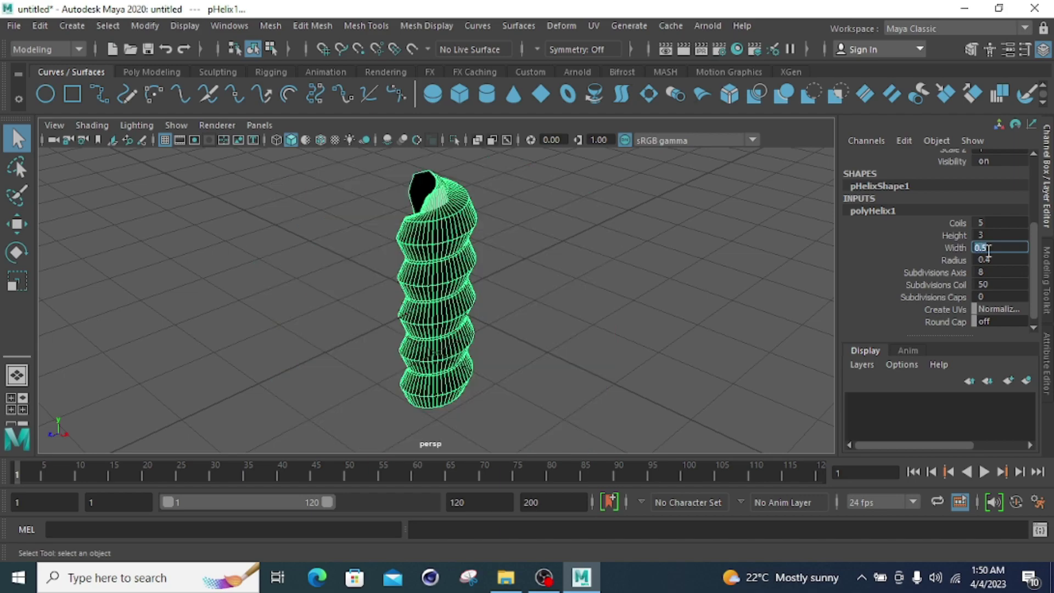
type("2.5")
key("Return")
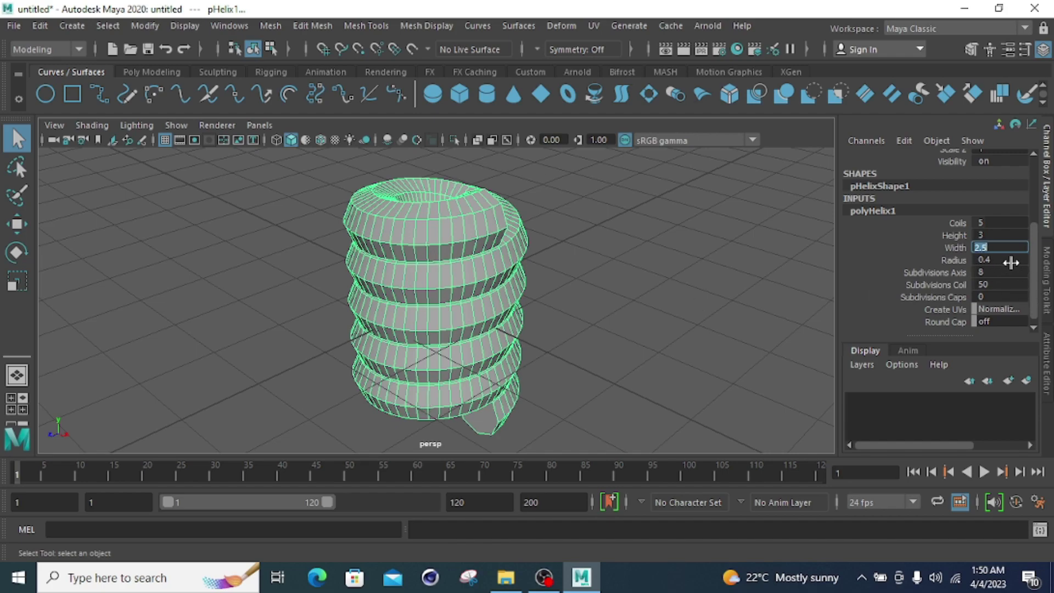
Set the helix tube Radius to 0.2, briefly trying 1
left_click(1008, 259)
type("0.2")
key("Return")
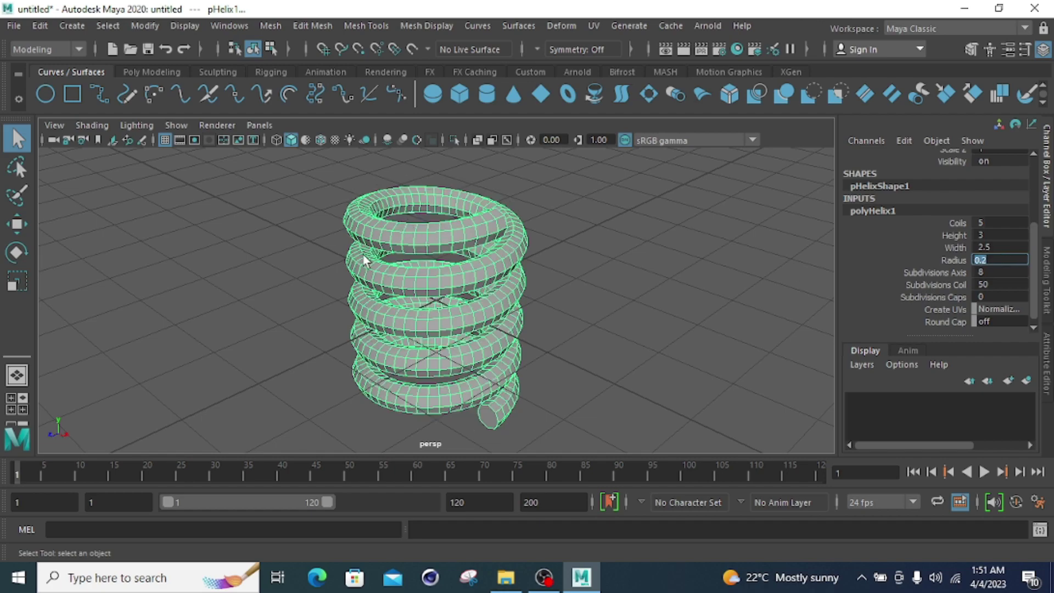
scroll(341, 289, "up", 3)
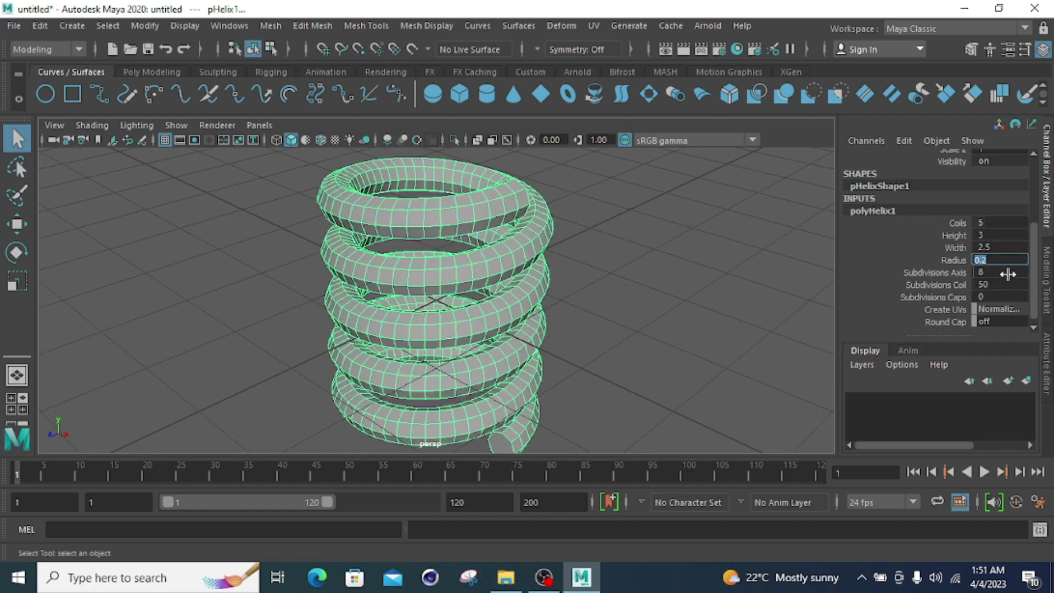
type("1")
key("Return")
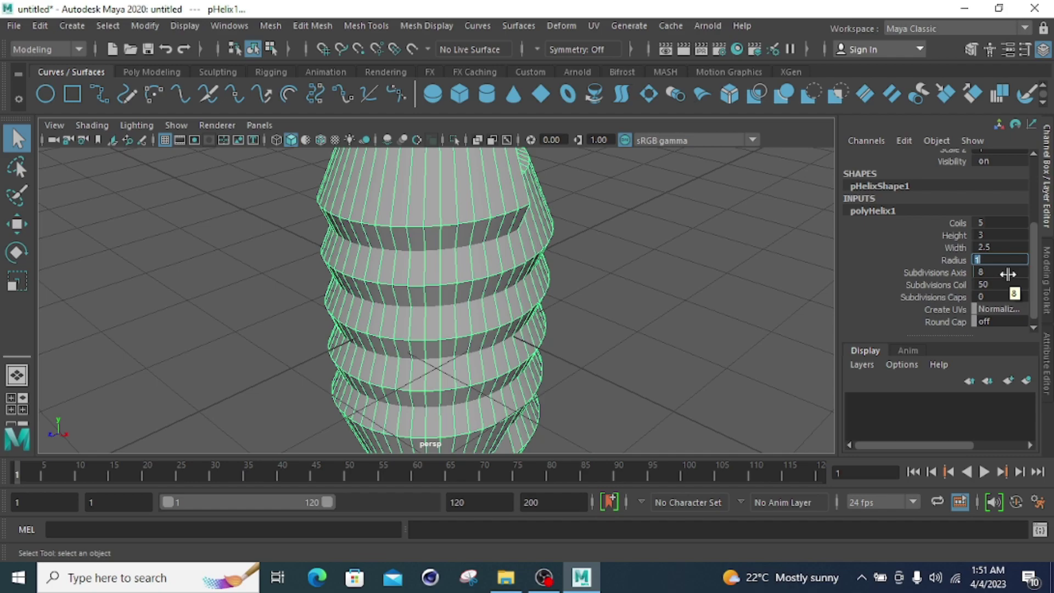
type("0.2")
key("Return")
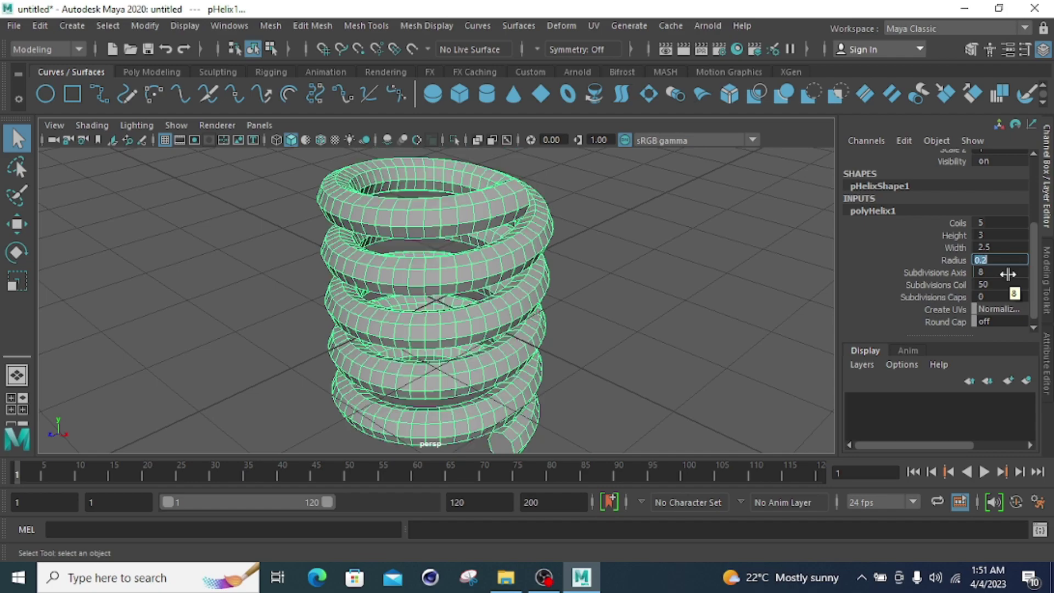
Give the helix 15 axis, 100 coil and 10 cap subdivisions, then delete it
left_click(1008, 273)
type("15")
key("Return")
left_click(1007, 285)
type("100")
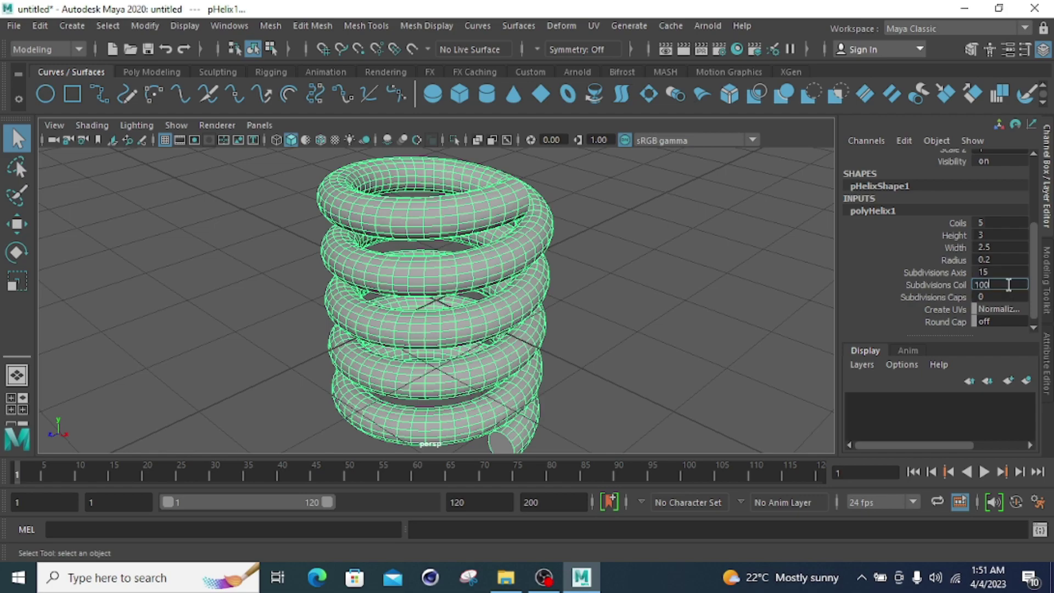
key("Return")
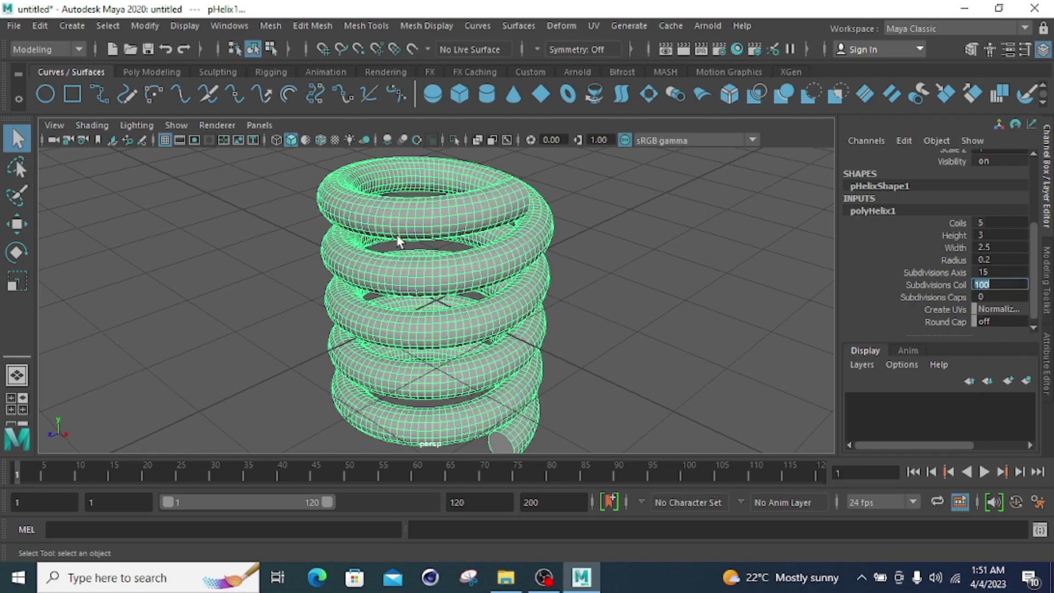
left_click(994, 297)
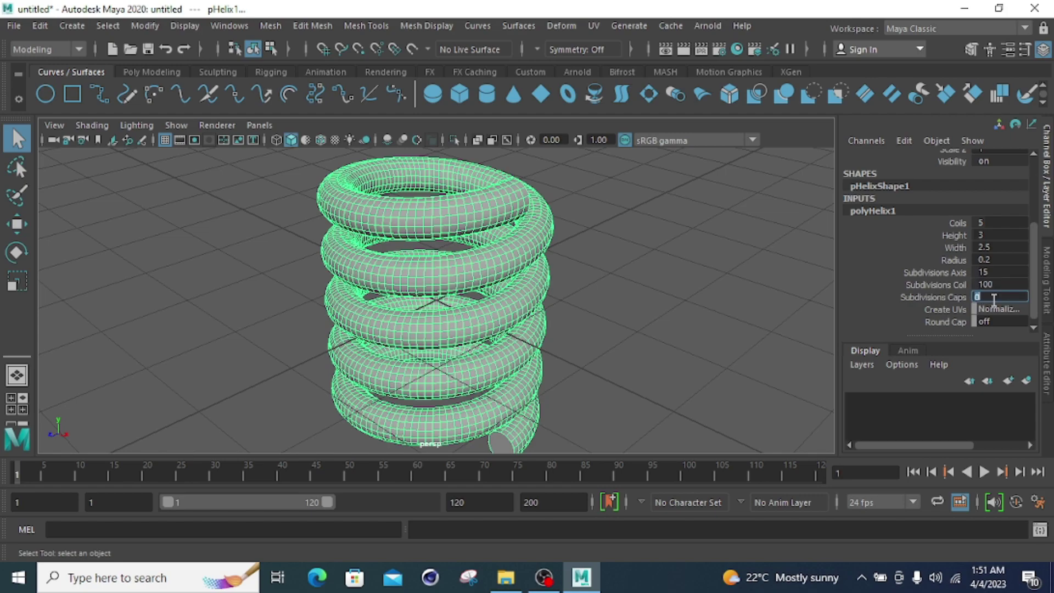
type("10")
key("Return")
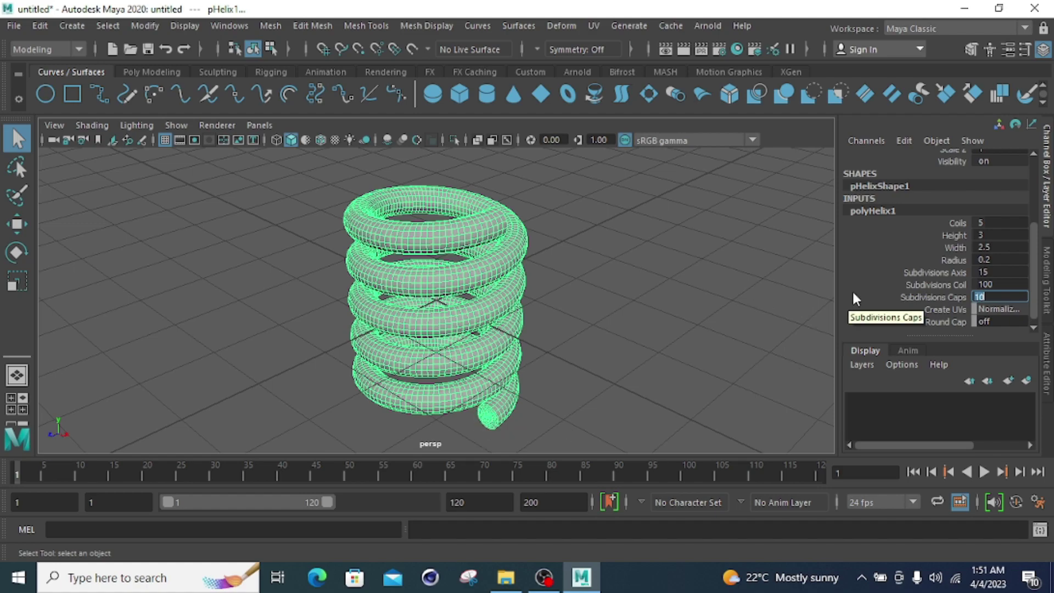
left_click_drag(693, 193, 225, 392)
key("Delete")
Create pGear1 from Create > Polygon Primitives > Gear and keep it selected
left_click(62, 18)
mouse_move(110, 79)
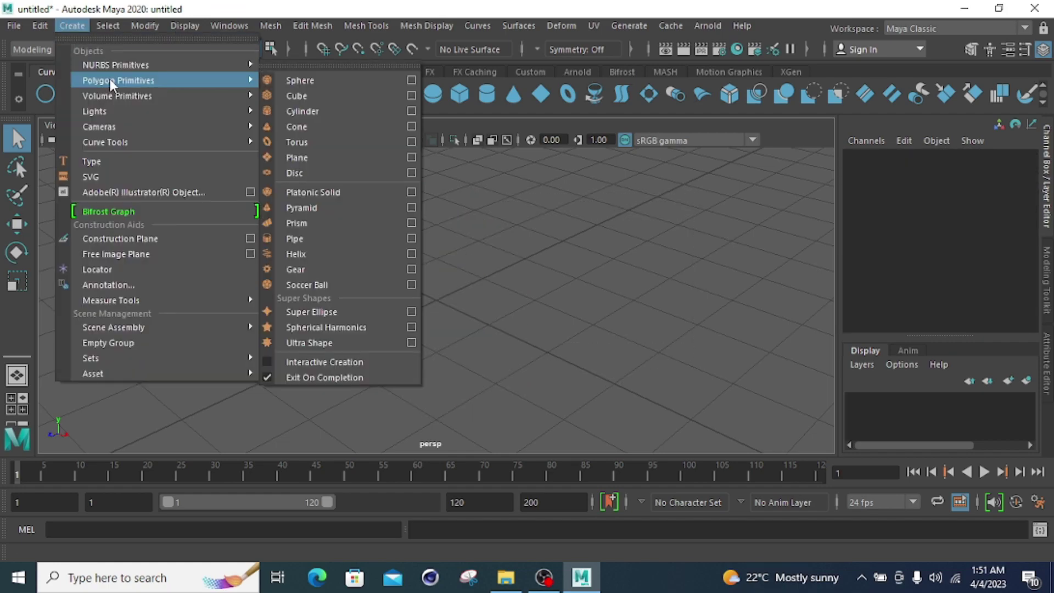
left_click(351, 268)
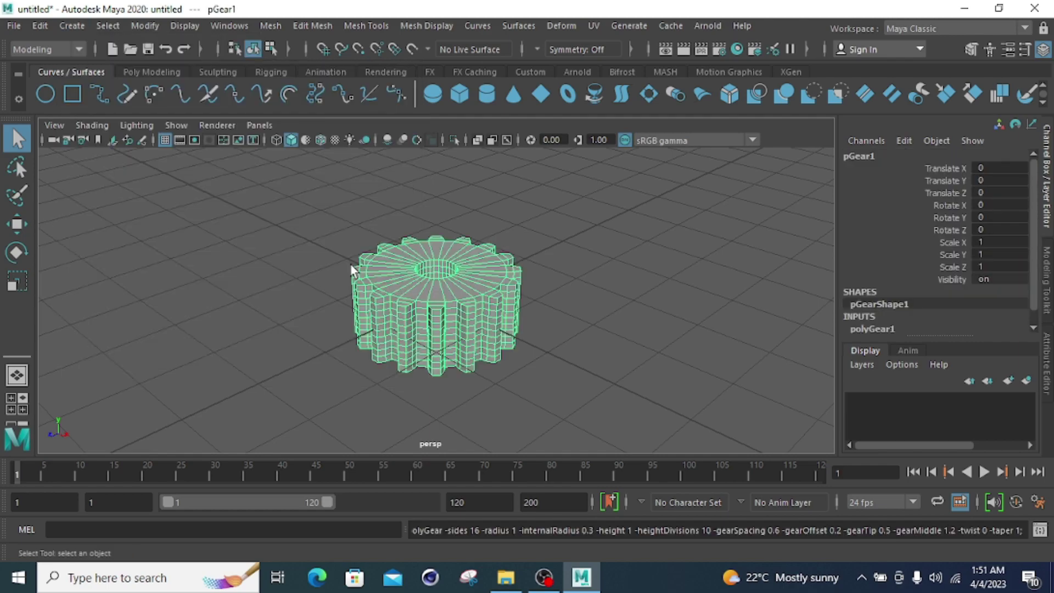
left_click(551, 314)
left_click(470, 283)
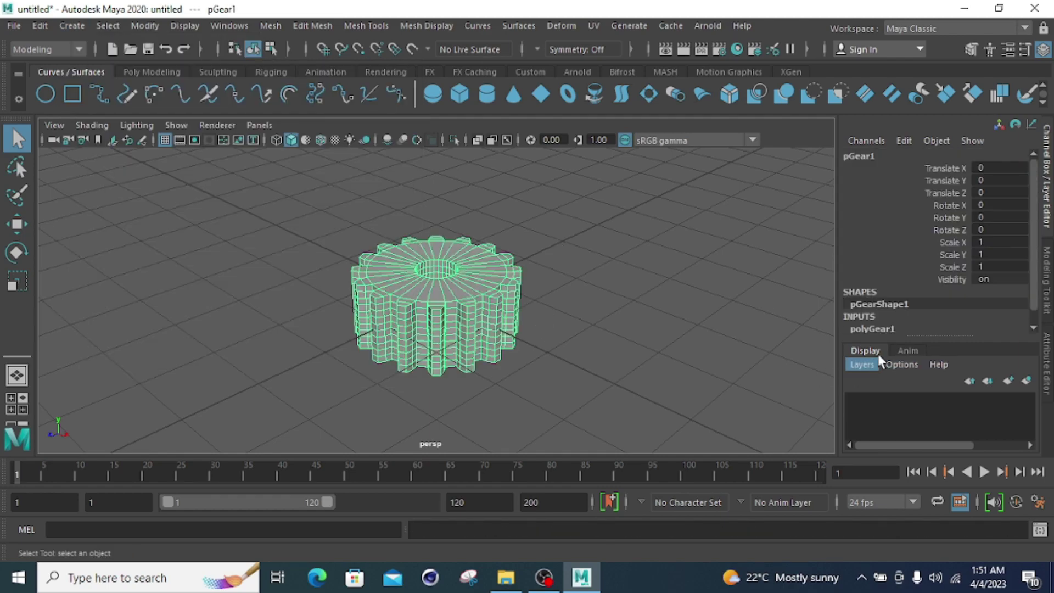
Expand polyGear1 and raise the gear's Sides from 16 to 24
left_click(873, 328)
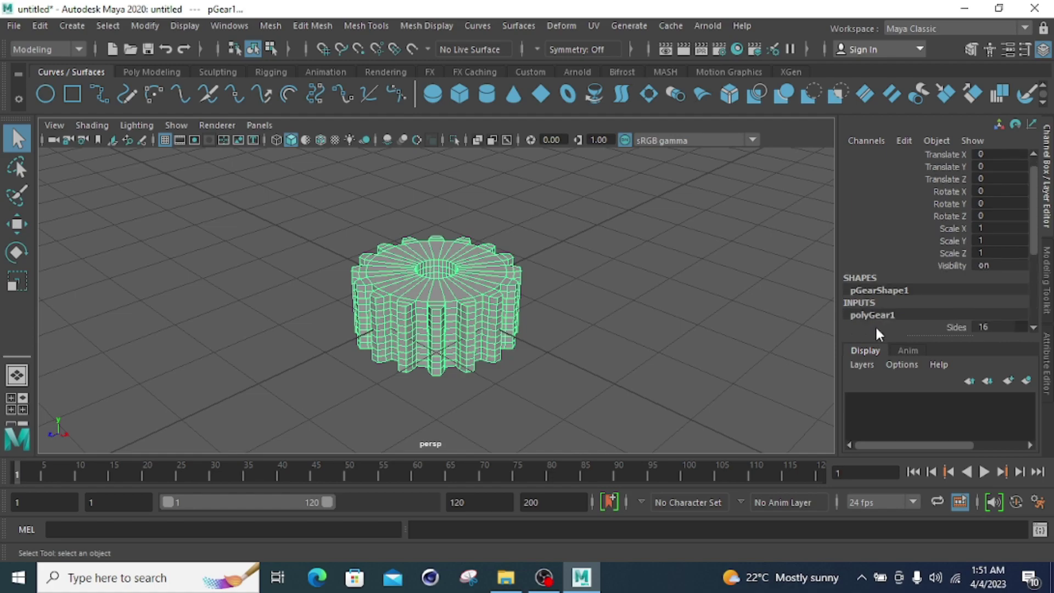
scroll(940, 285, "down", 1)
scroll(963, 298, "down", 2)
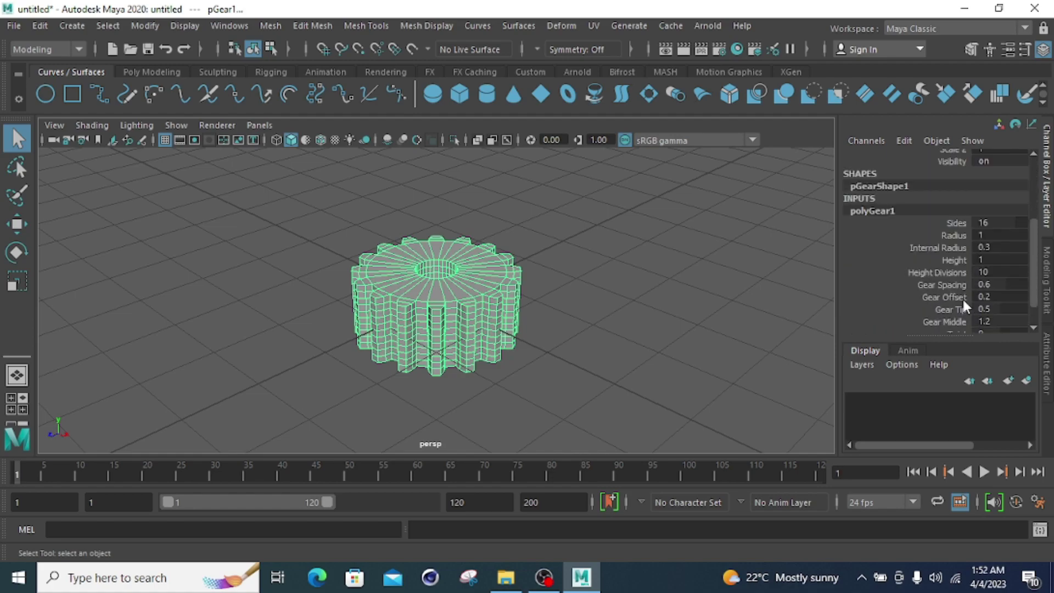
scroll(942, 282, "down", 1)
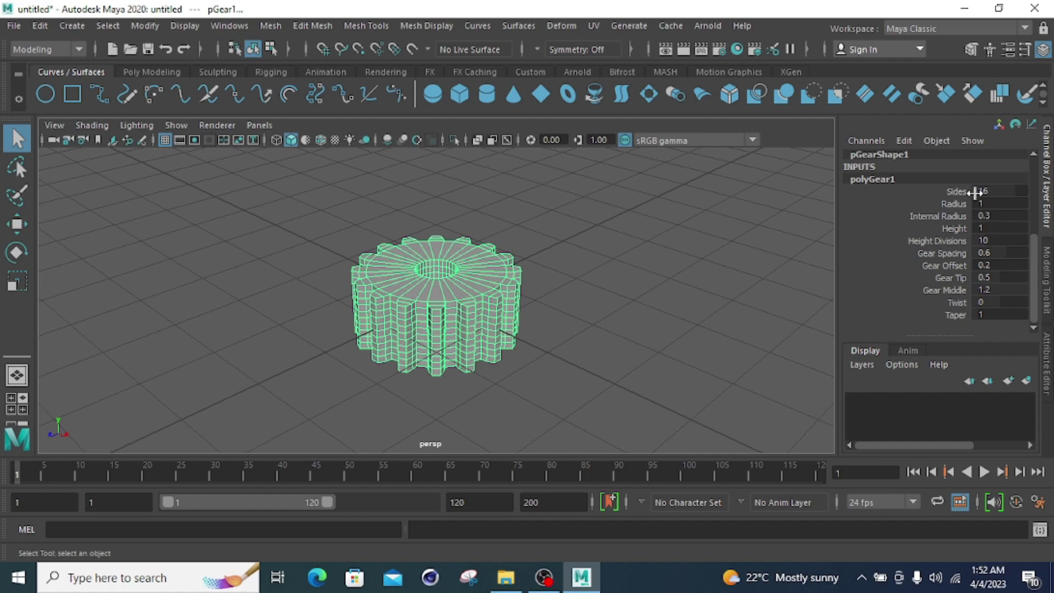
double_click(1004, 191)
type("24")
key("Return")
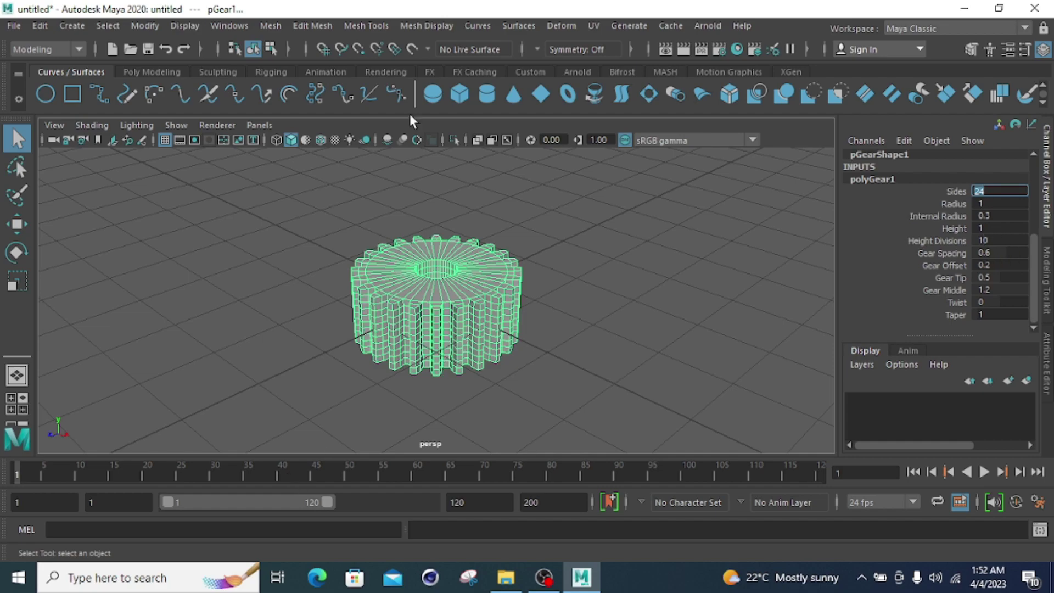
Set the gear Radius to 2 and Internal Radius to 0.8
left_click(998, 203)
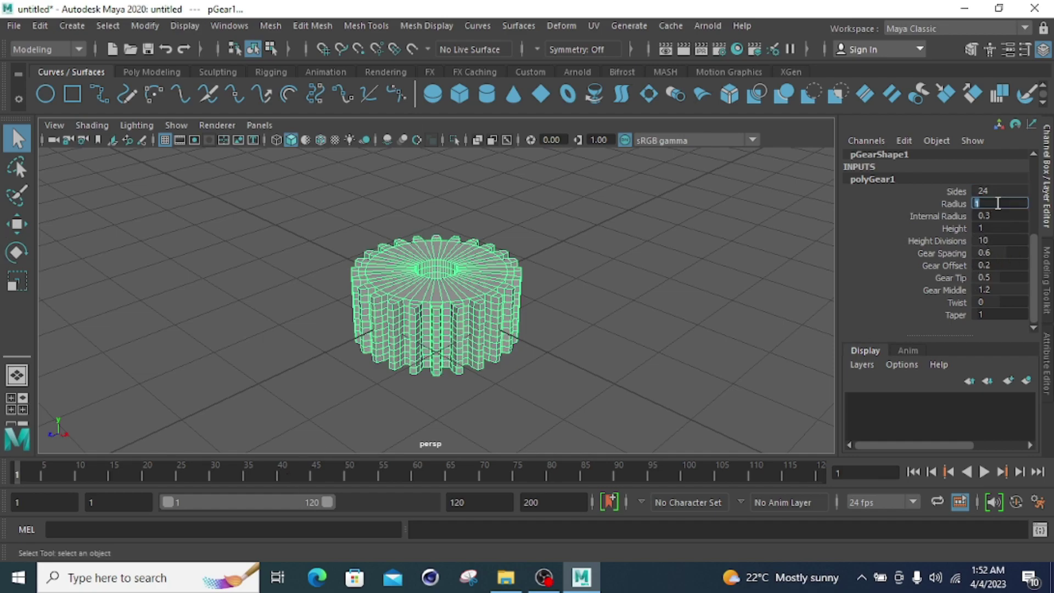
type("2")
key("Return")
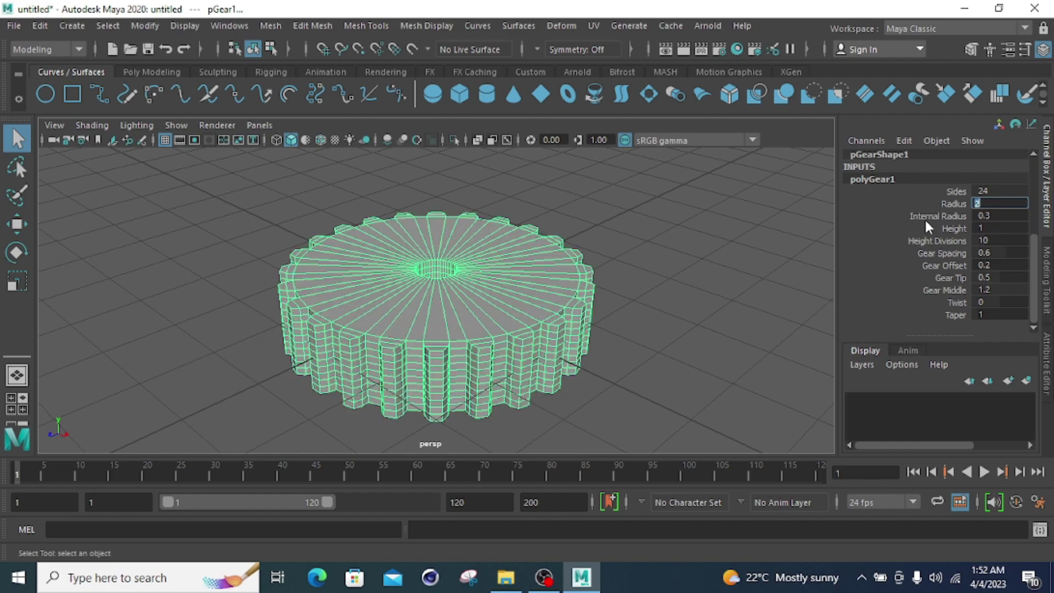
left_click(1008, 216)
type("0.8")
key("Return")
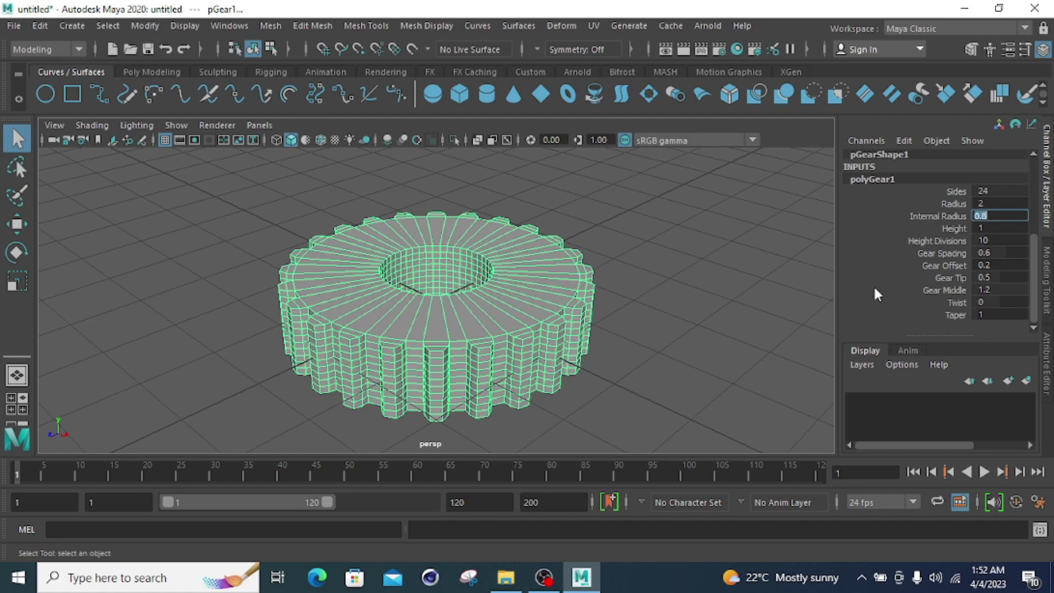
Set the gear Height to 1.5 with 20 Height Divisions
left_click(992, 229)
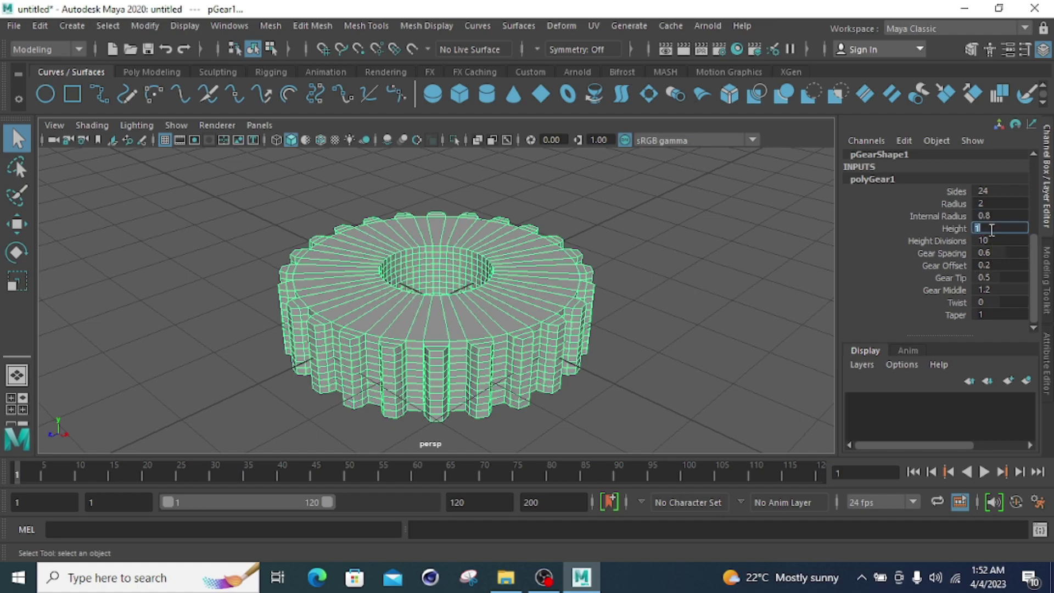
type("1.5")
key("Return")
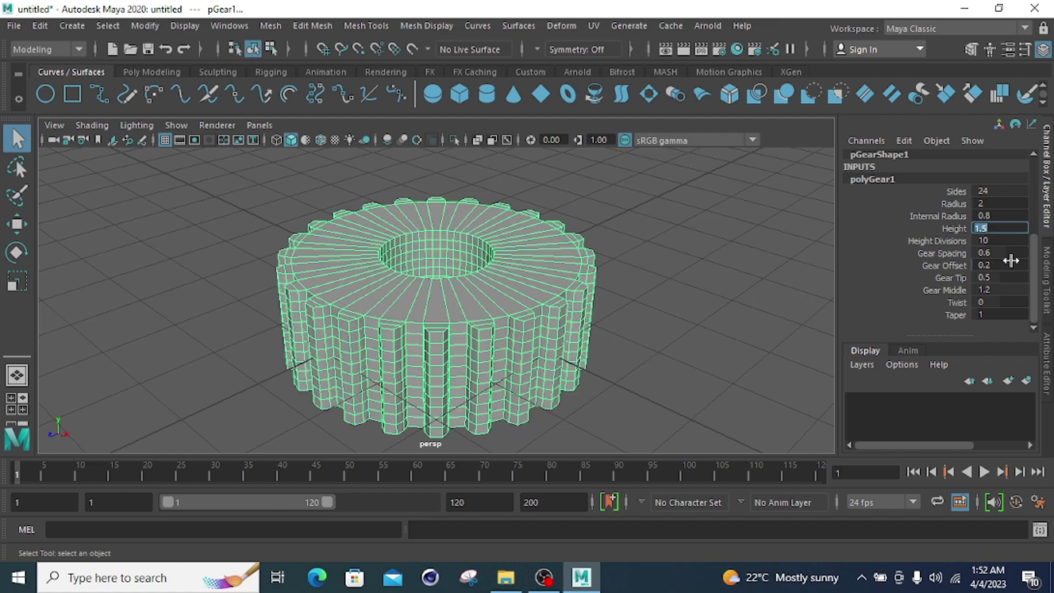
left_click(1006, 242)
type("20")
key("Return")
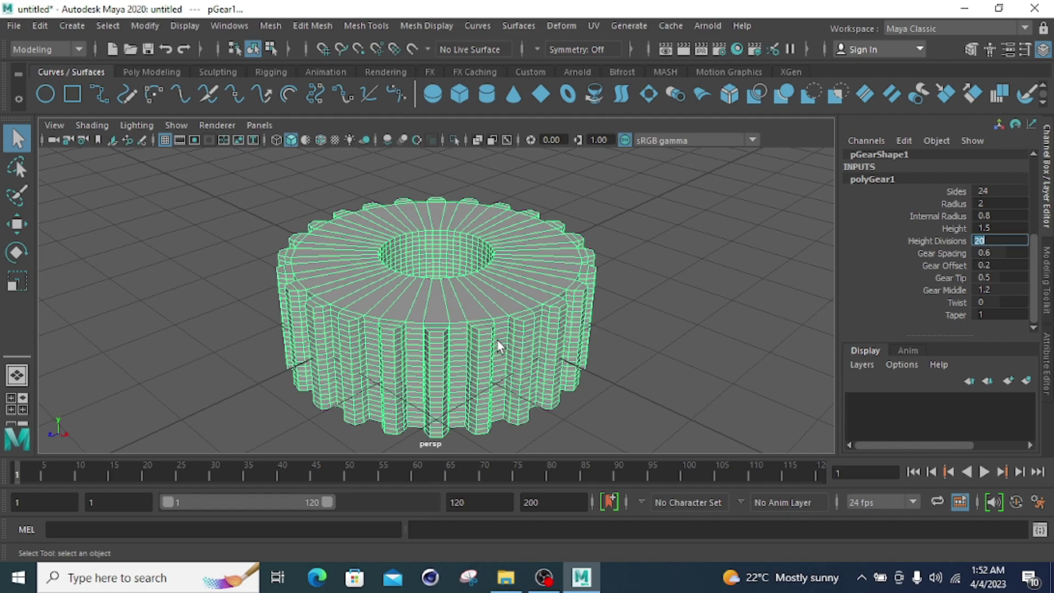
Try Gear Spacing 1 and 0.2, then settle back on 0.6
left_click(1008, 253)
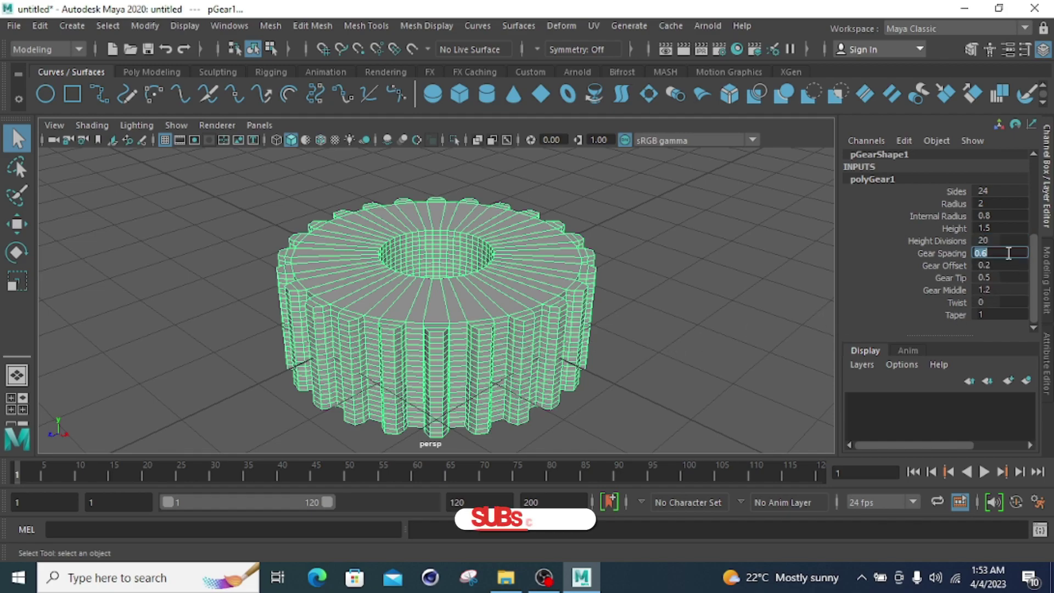
type("1")
key("Return")
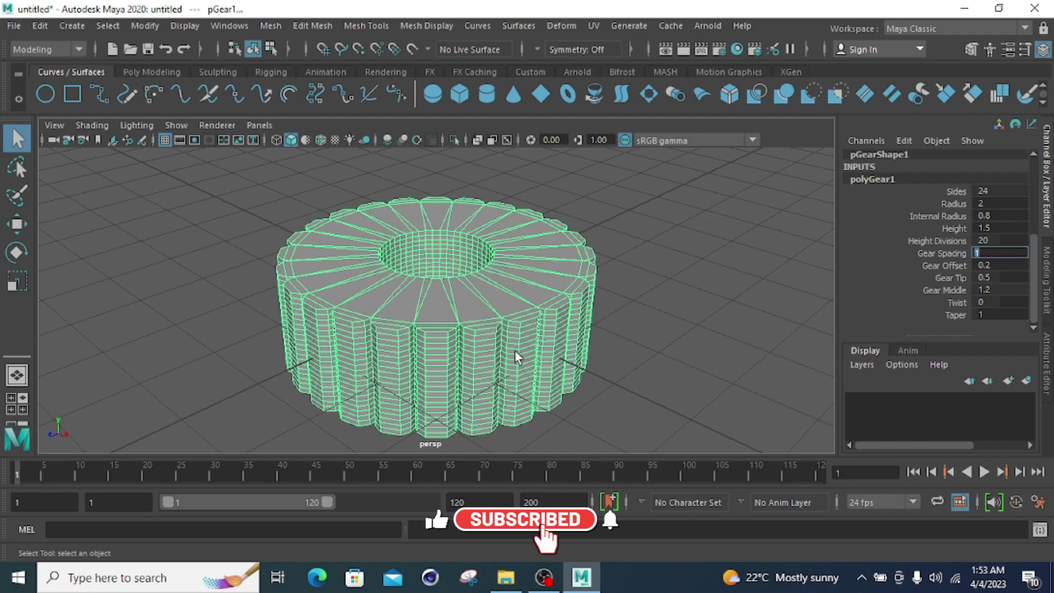
type("0.2")
key("Return")
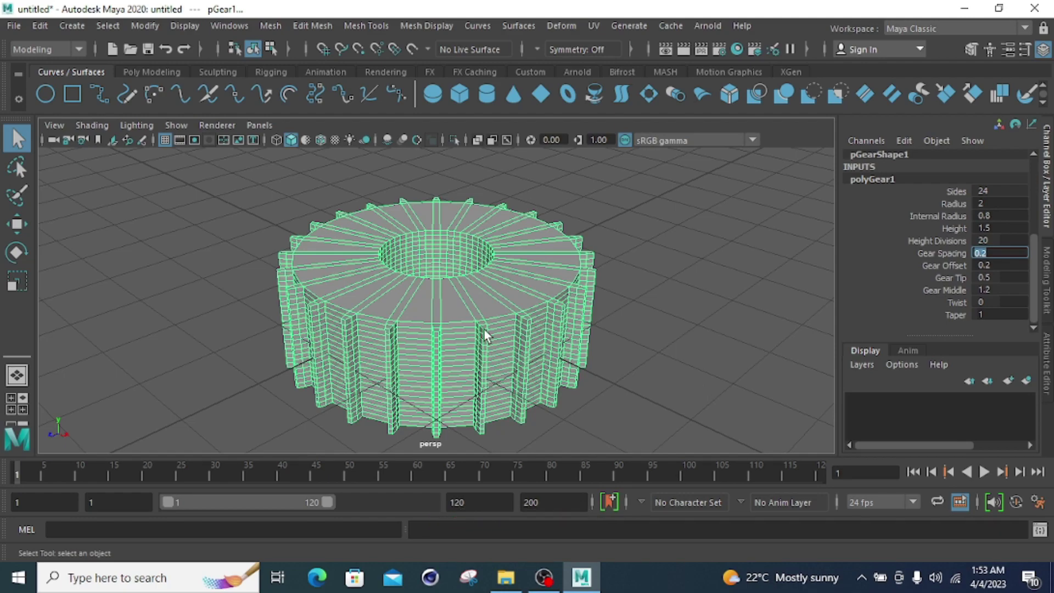
scroll(483, 330, "up", 5)
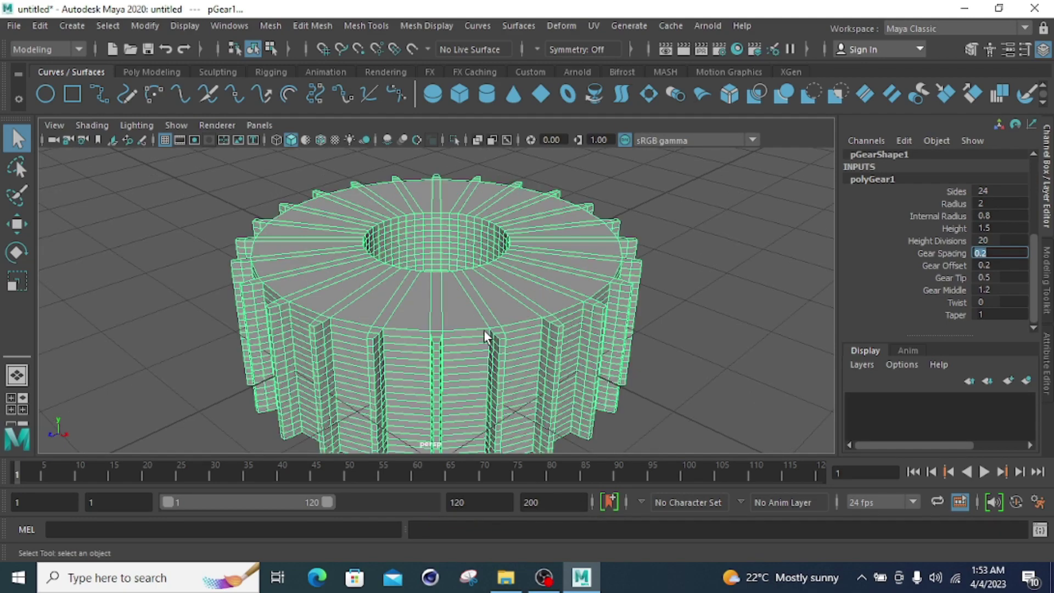
type("0.6")
key("Return")
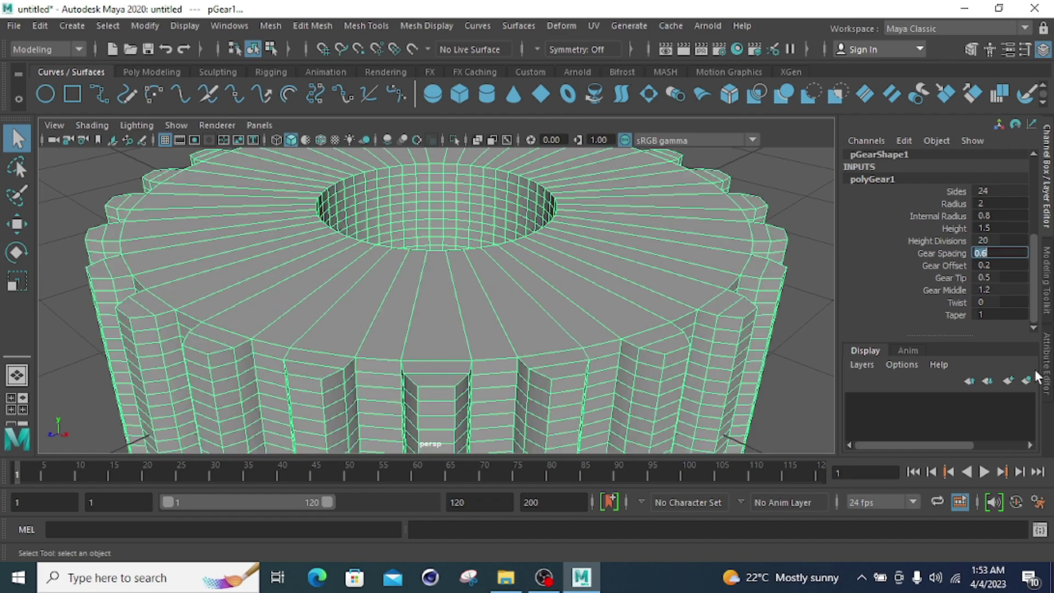
scroll(538, 368, "down", 5)
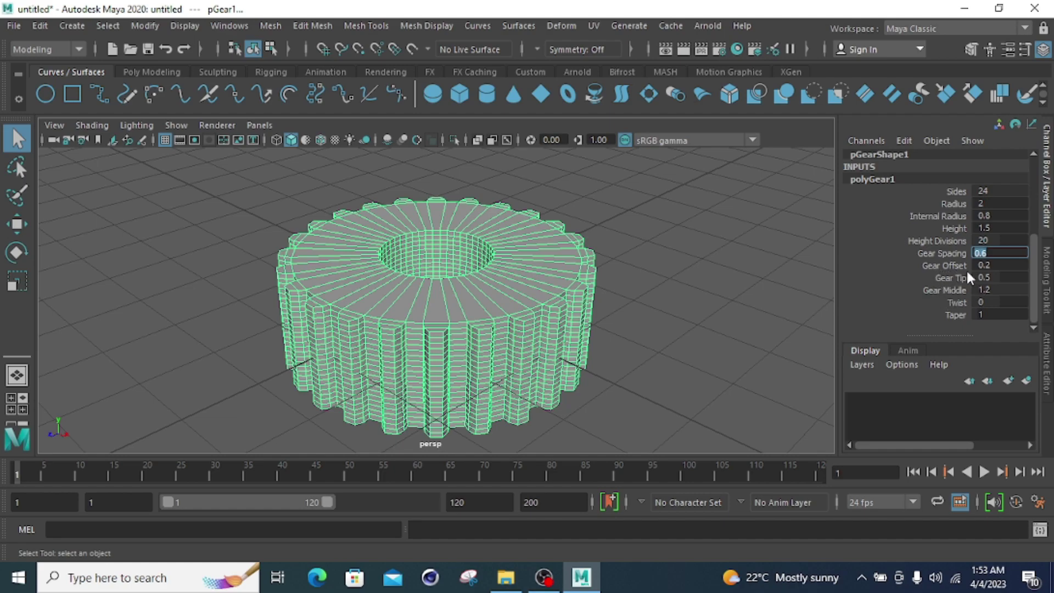
Set Gear Offset to 0.5 after trying 1
left_click(1000, 267)
type("1")
key("Return")
type("0.5")
key("Return")
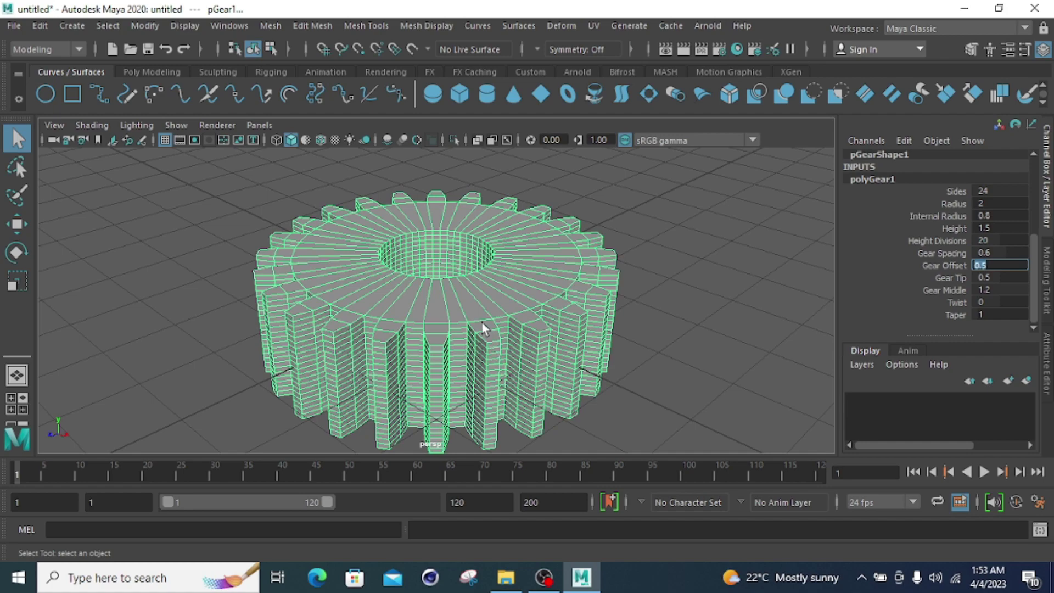
Set Gear Offset back to 1 and Gear Tip to 0.3, trying 1 and 0.2
type("1")
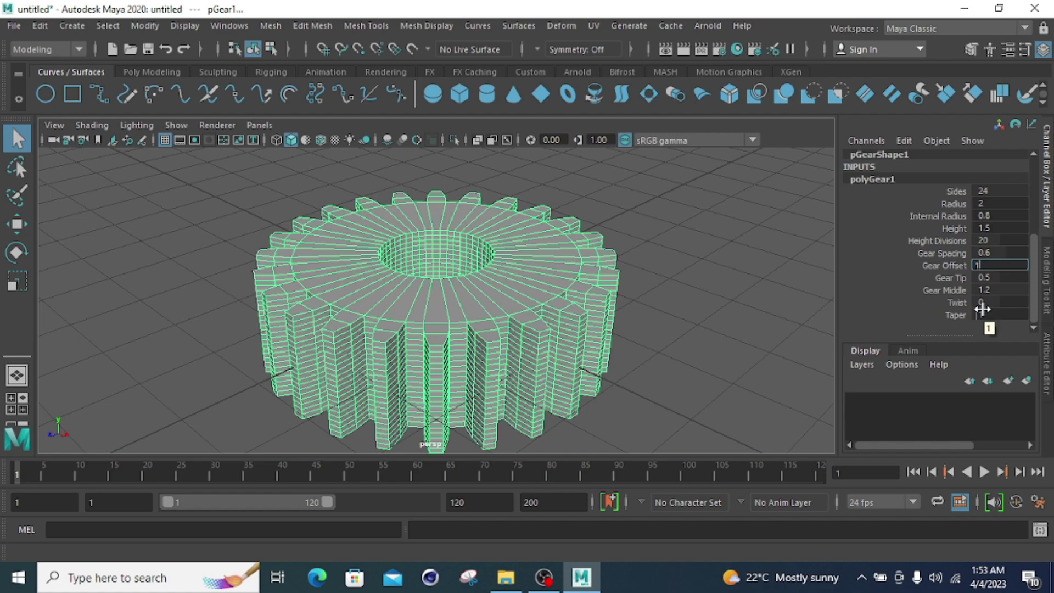
key("Return")
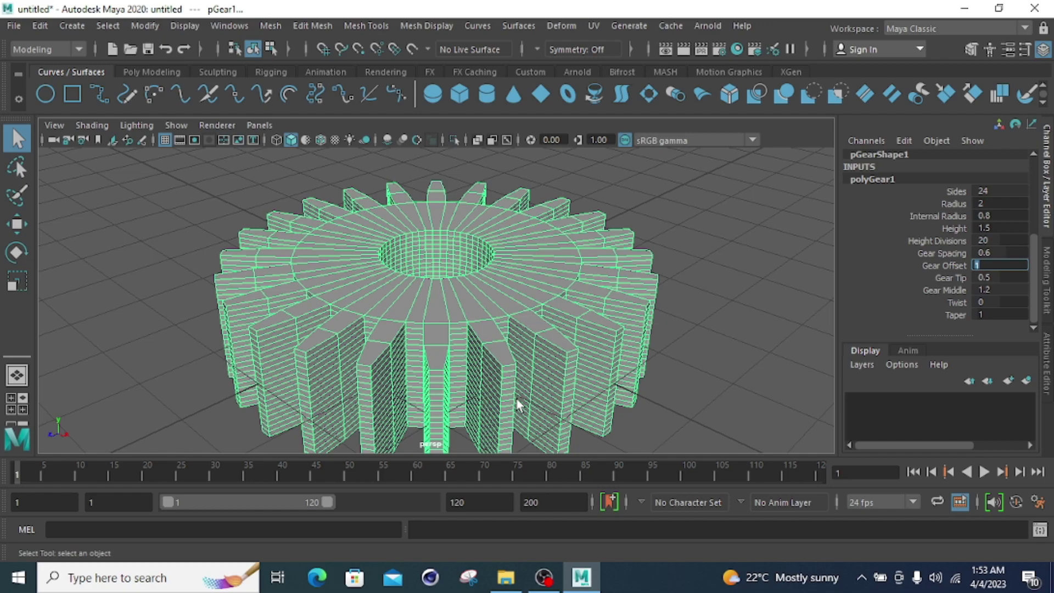
left_click(1000, 276)
type("1")
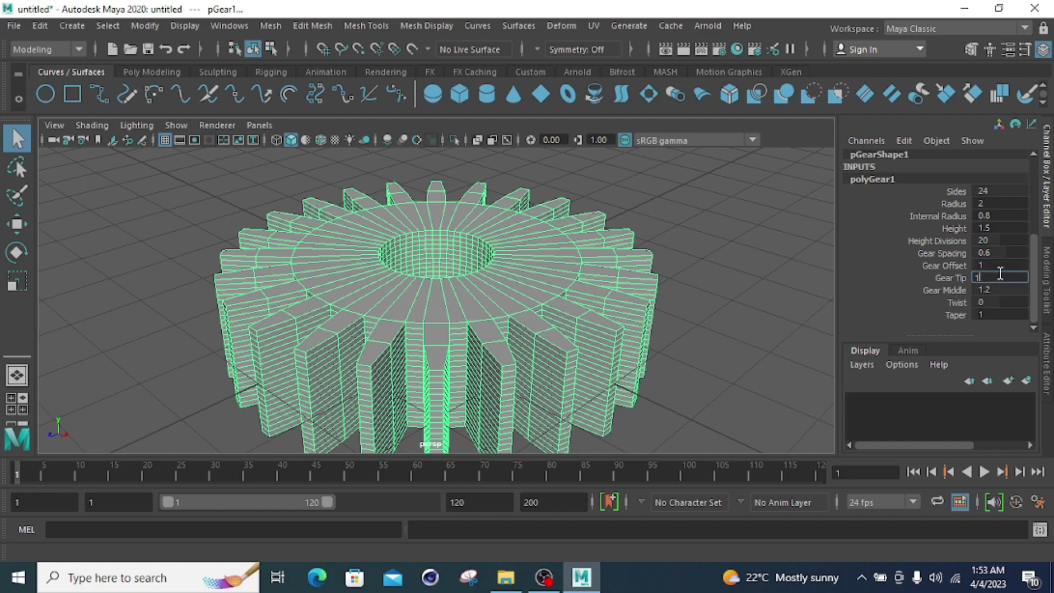
key("Return")
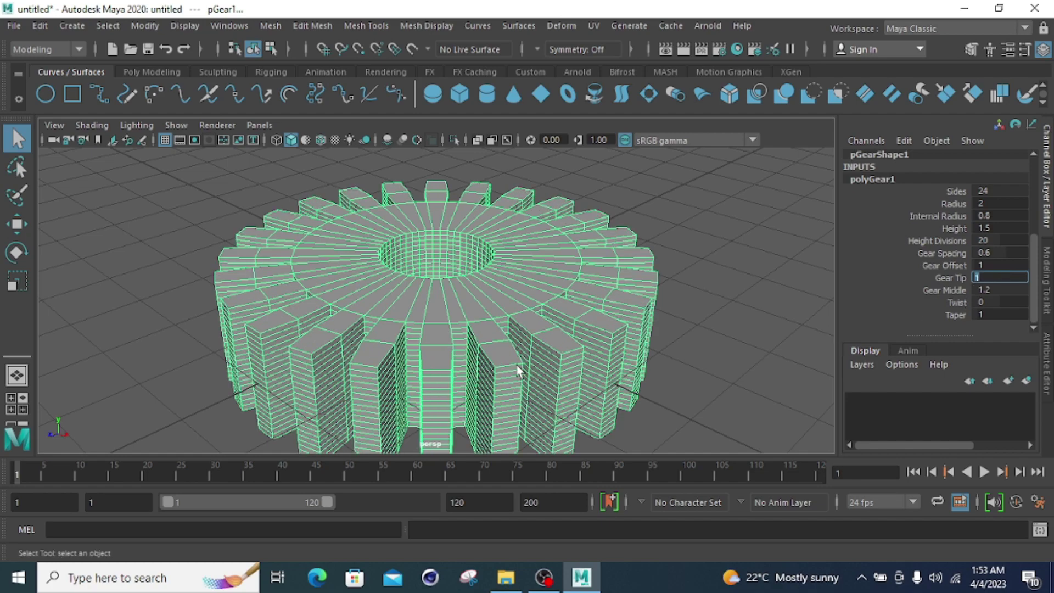
type("0.2")
key("Return")
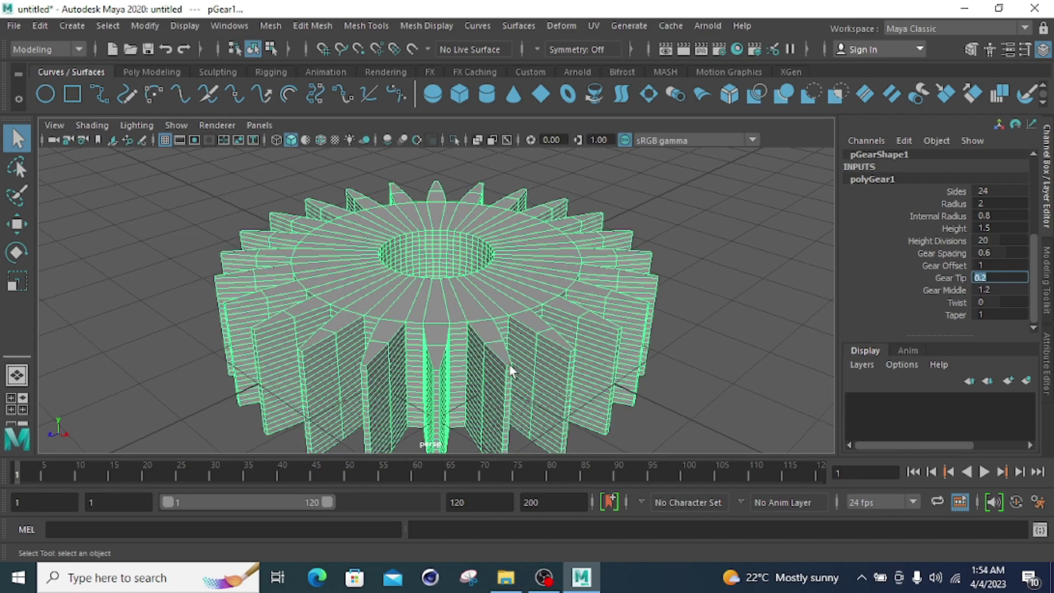
type("0.3")
key("Return")
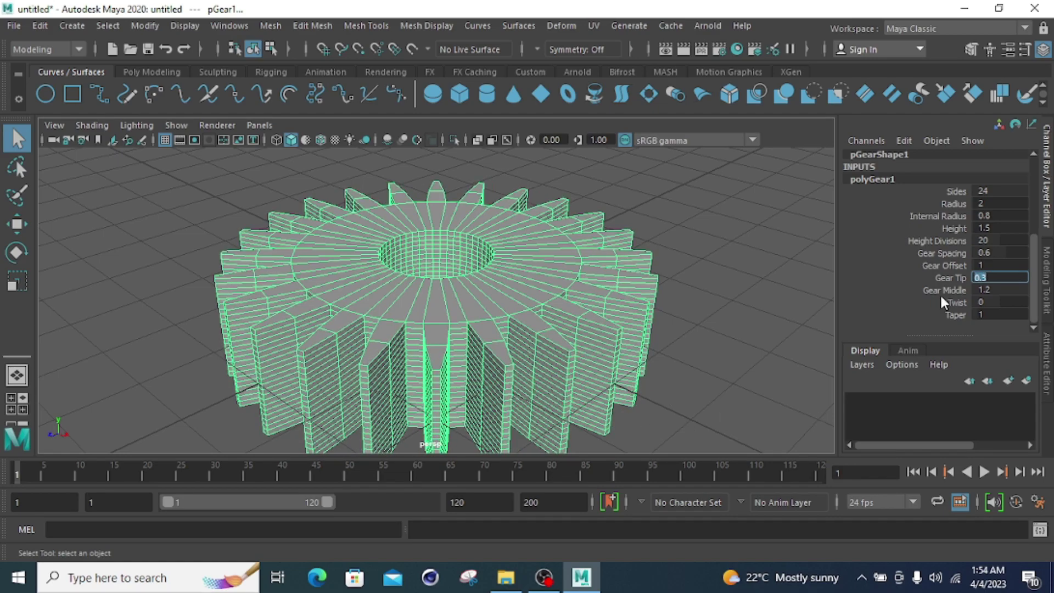
Set Gear Middle to 2 and Twist to 2
left_click(988, 292)
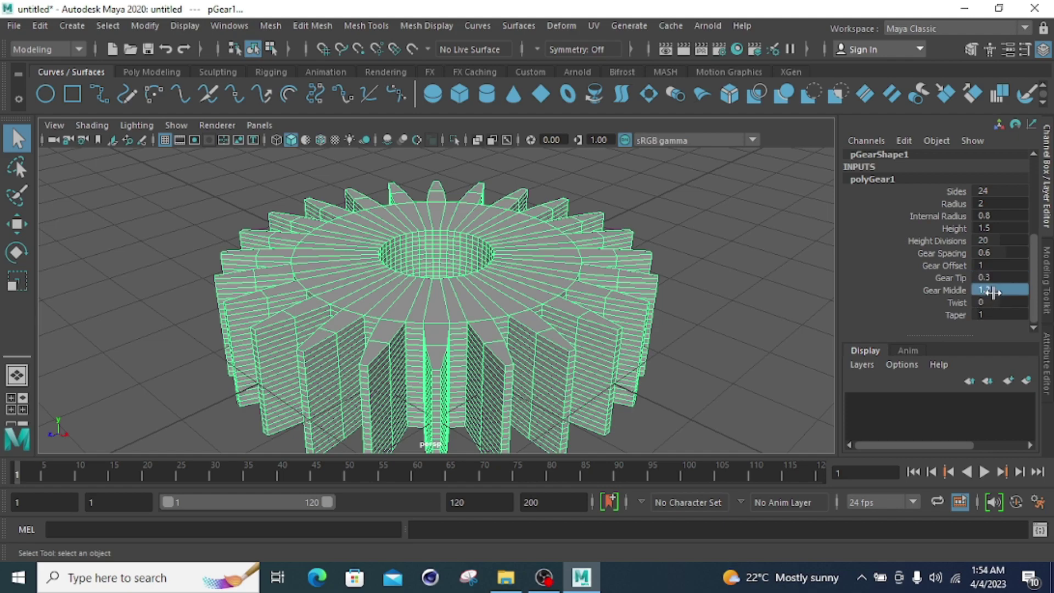
type("2")
key("Return")
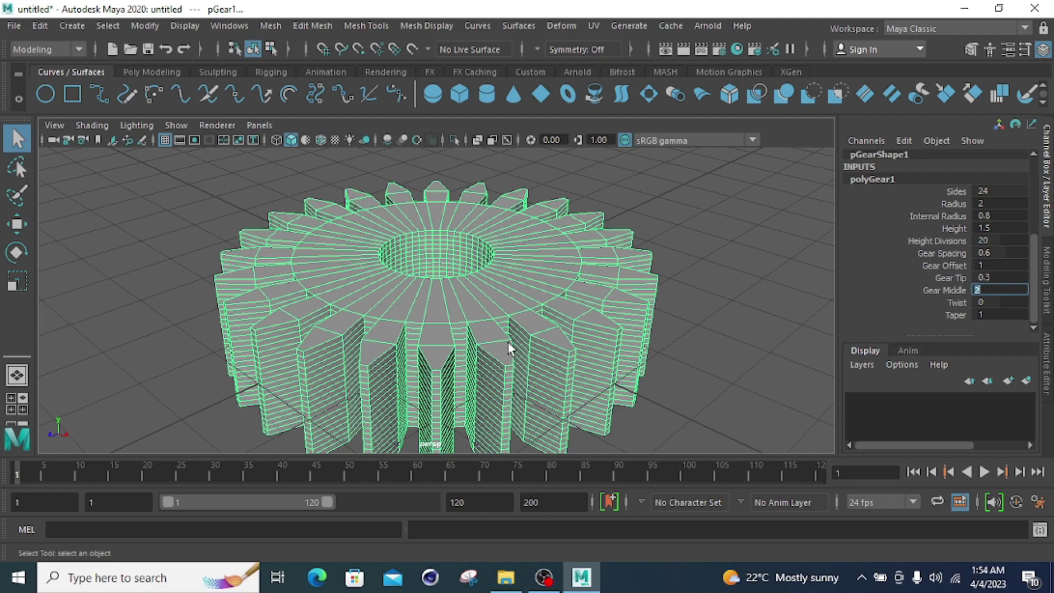
left_click(993, 303)
type("2")
key("Return")
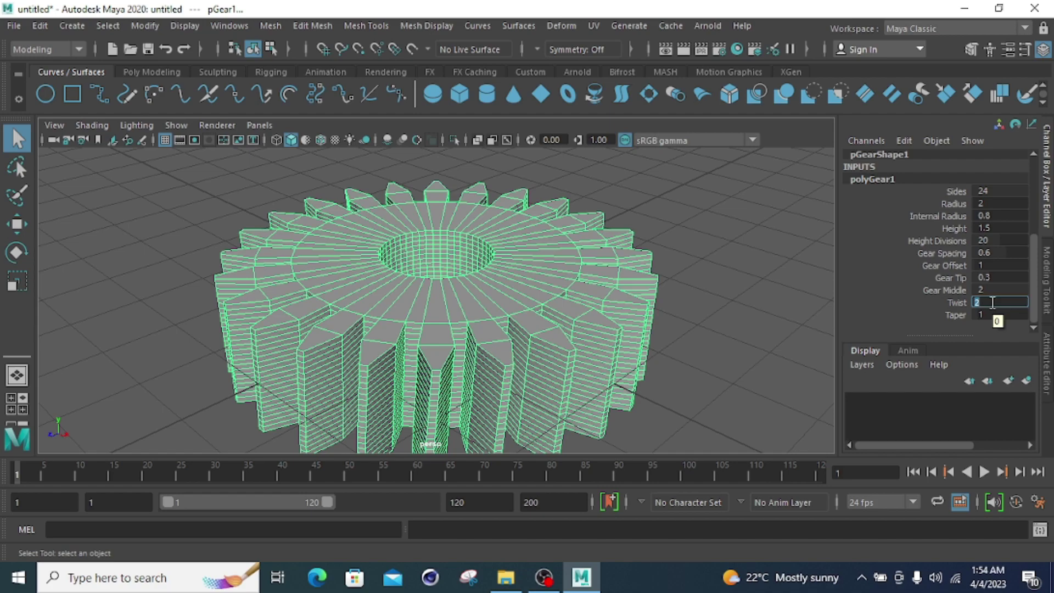
Set the gear Taper to 0.5 after trying 5
left_click(992, 317)
type("5")
key("Return")
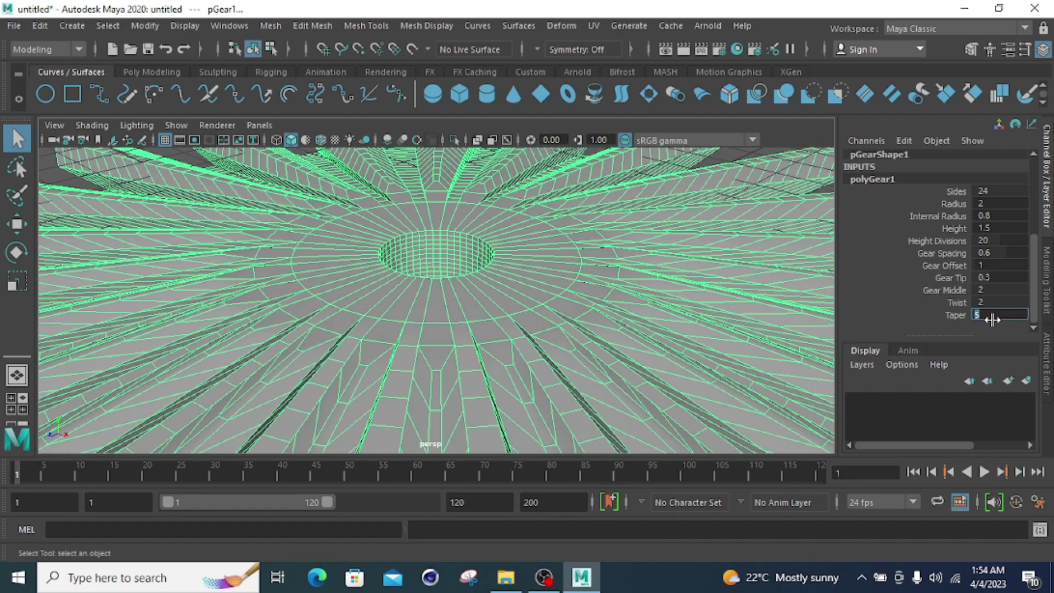
type("0.5")
key("Return")
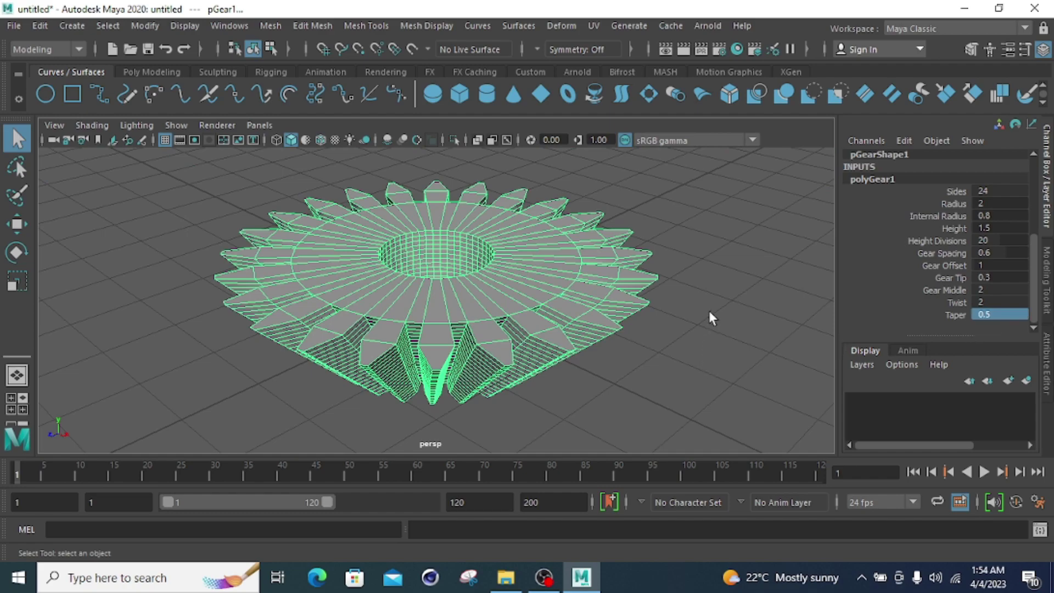
Rotate the gear to a tilted angle for inspection, then select and delete it
key("e")
left_click_drag(355, 336, 447, 248)
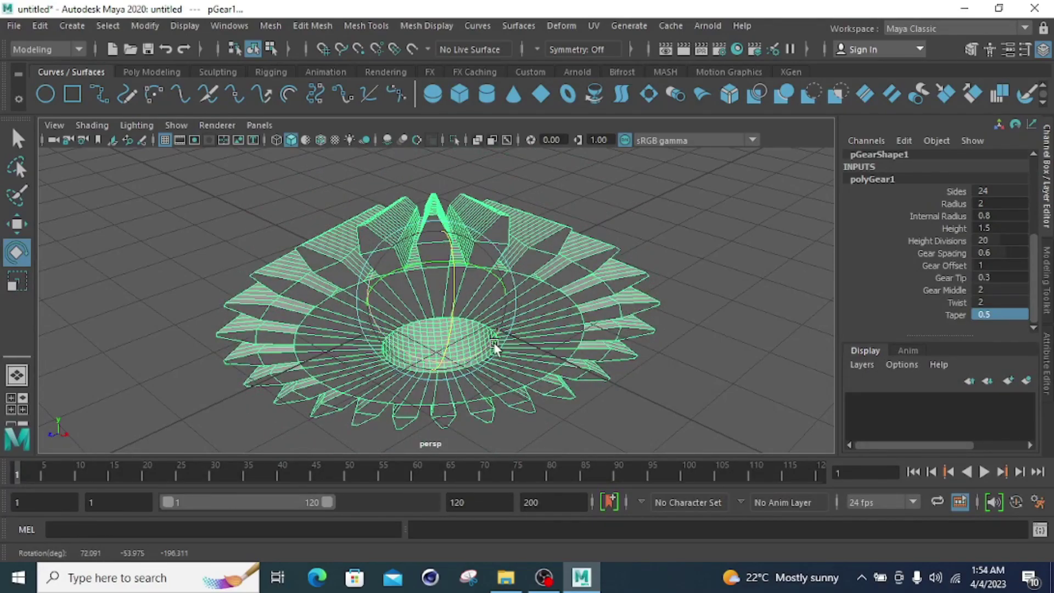
left_click_drag(710, 206, 223, 419)
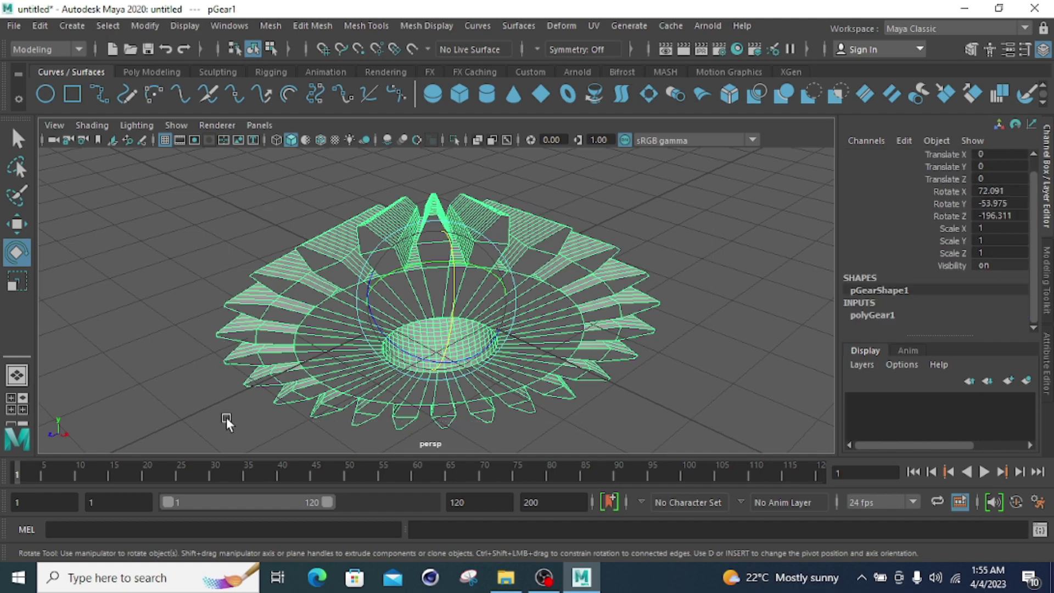
key("Delete")
Create a polygon soccer ball (pSolid1) at the grid origin
left_click(80, 26)
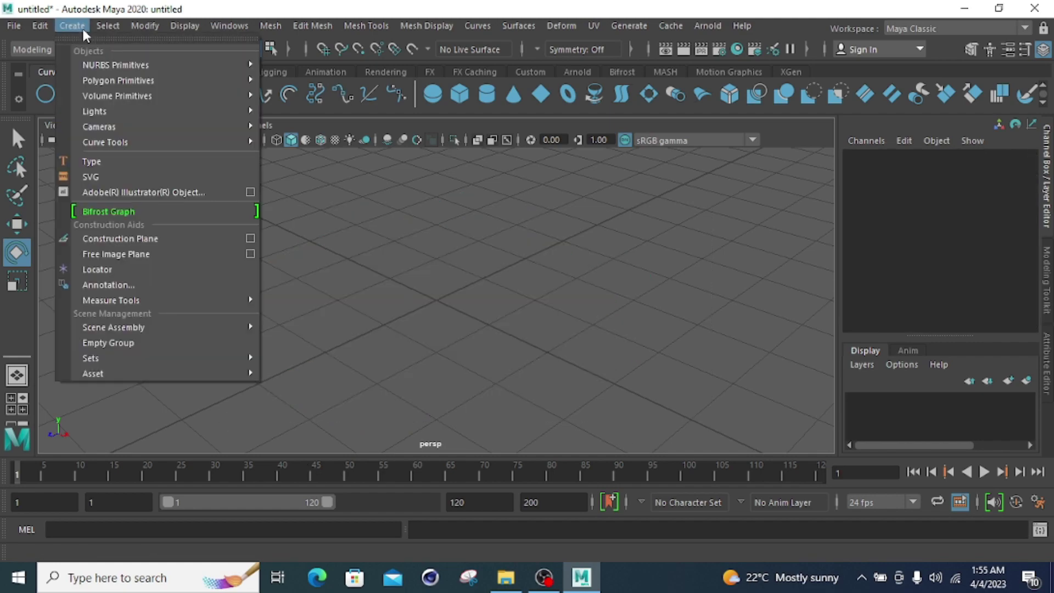
mouse_move(182, 101)
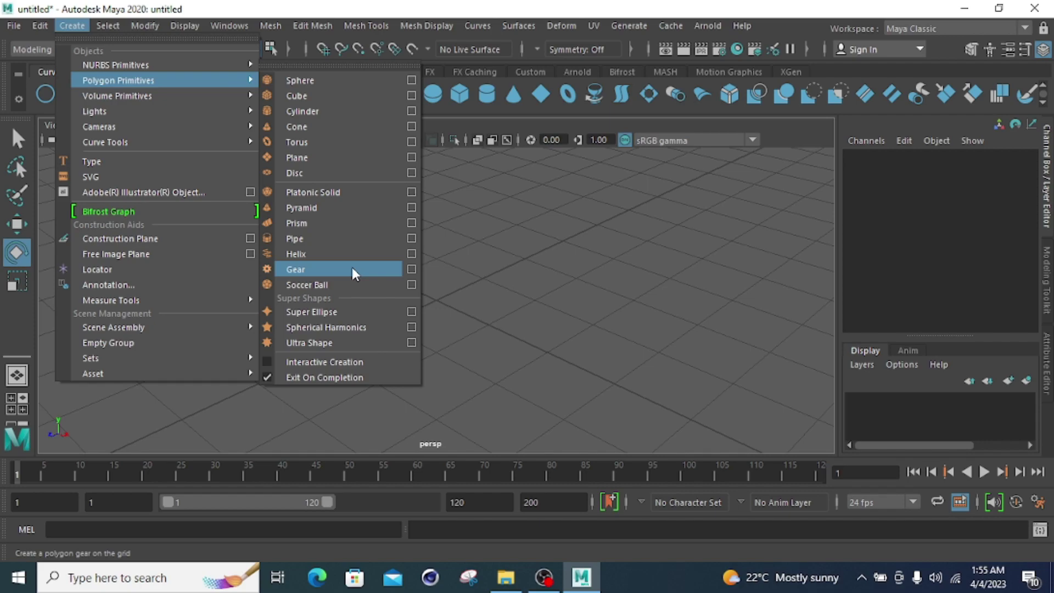
left_click(357, 289)
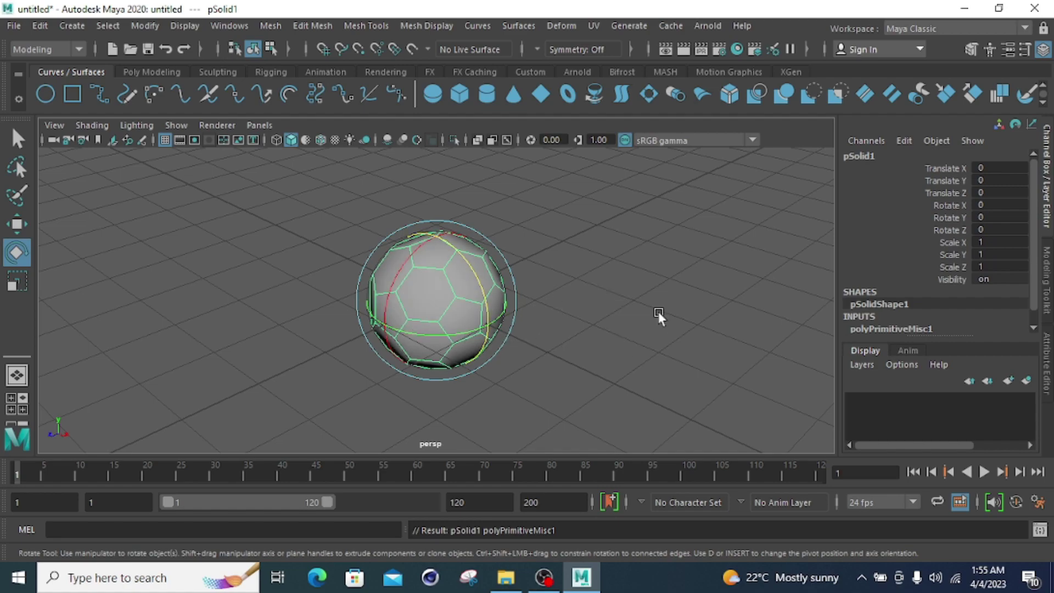
Set the soccer ball's Radius to 2, then Side Length to 1, giving Radius 2.478
left_click(892, 329)
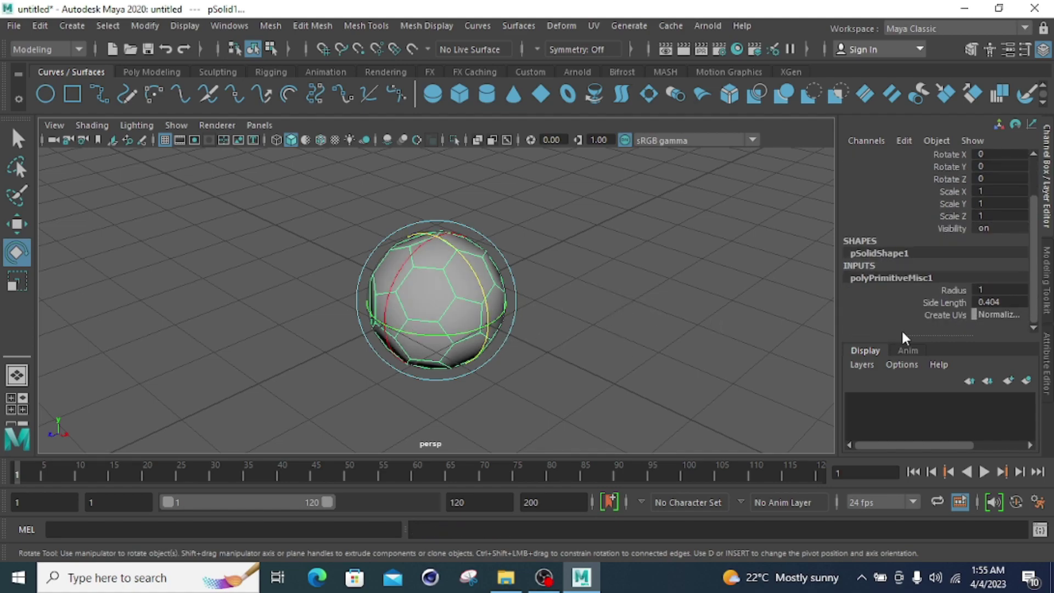
double_click(1003, 290)
type("2")
key("Return")
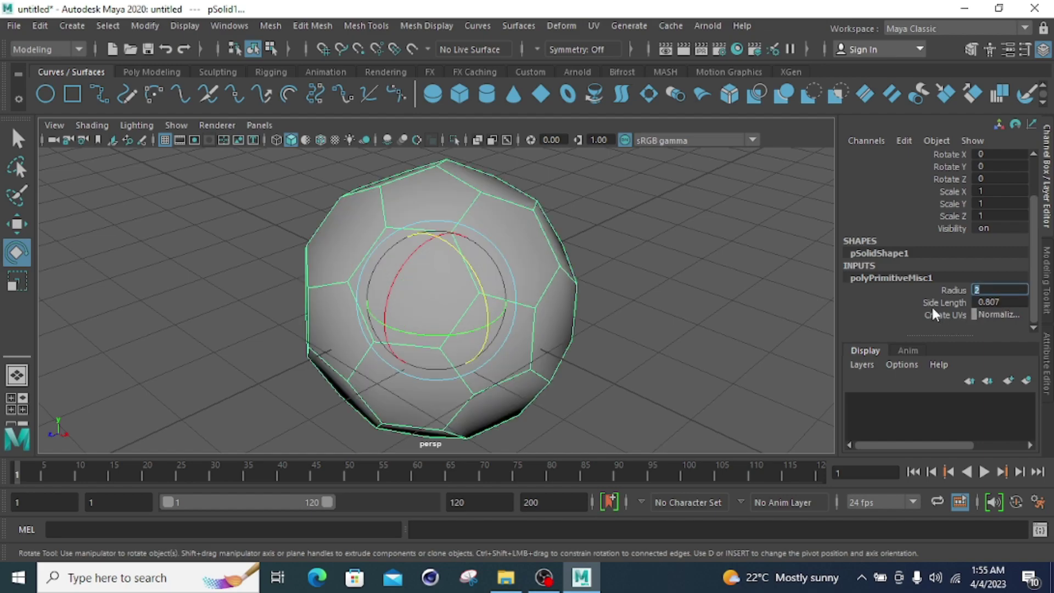
double_click(1007, 303)
type("1")
key("Return")
Tilt the soccer ball to roughly 72.8° on X and 129.4° on Z
scroll(549, 323, "down", 2)
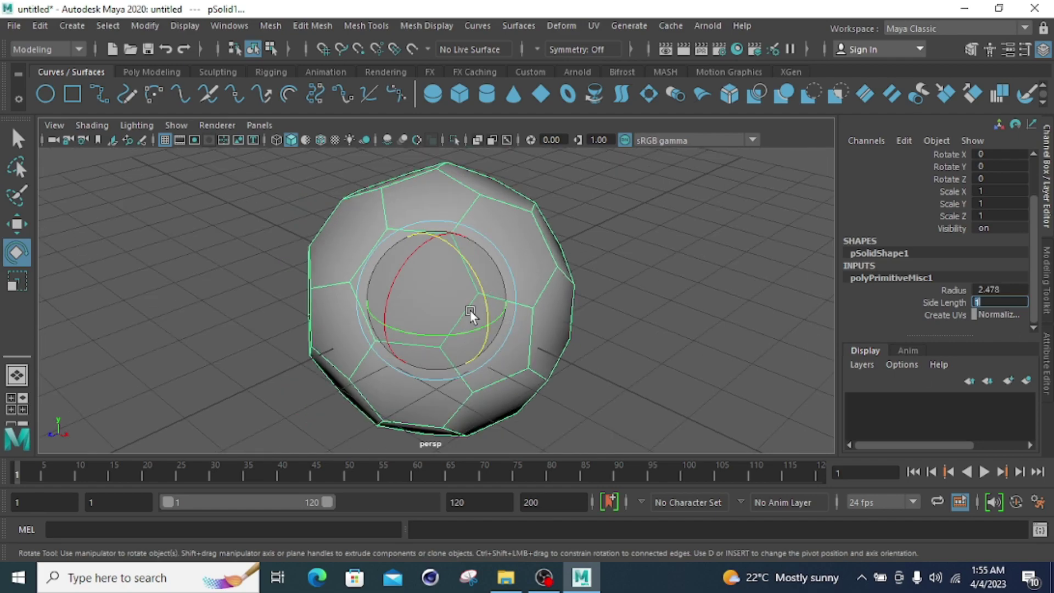
scroll(470, 313, "down", 2)
left_click_drag(461, 267, 488, 277)
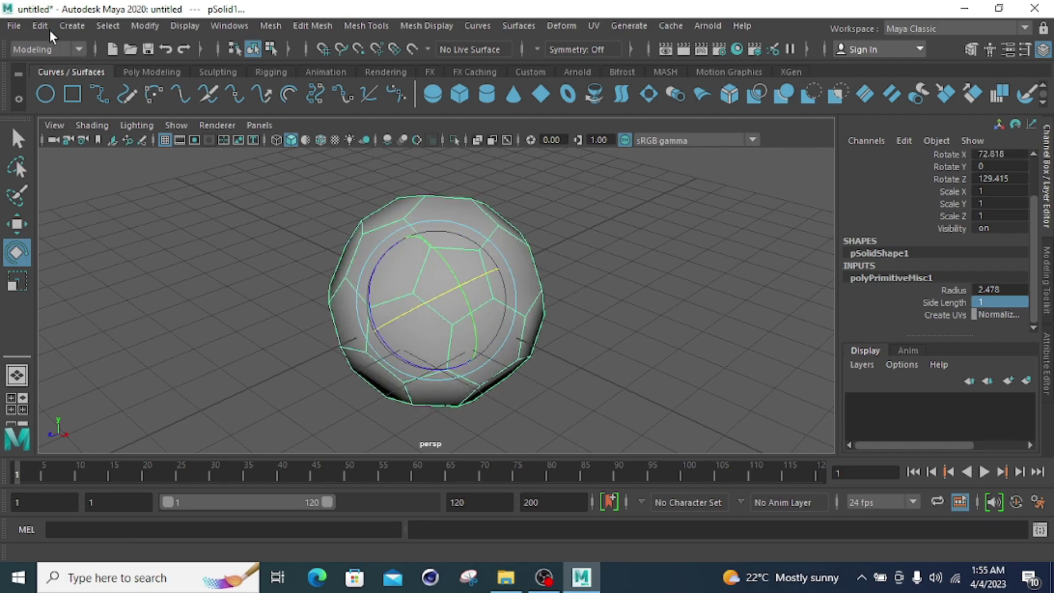